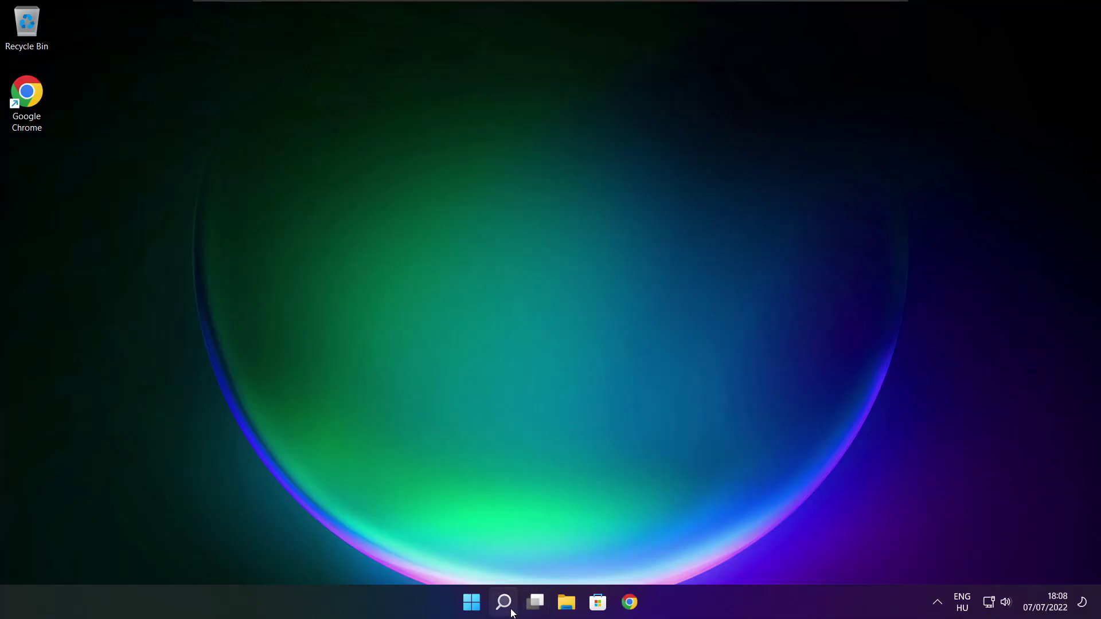
# Step: Search Windows for 'device manager' and launch Device Manager from the results
pyautogui.click(508, 607)
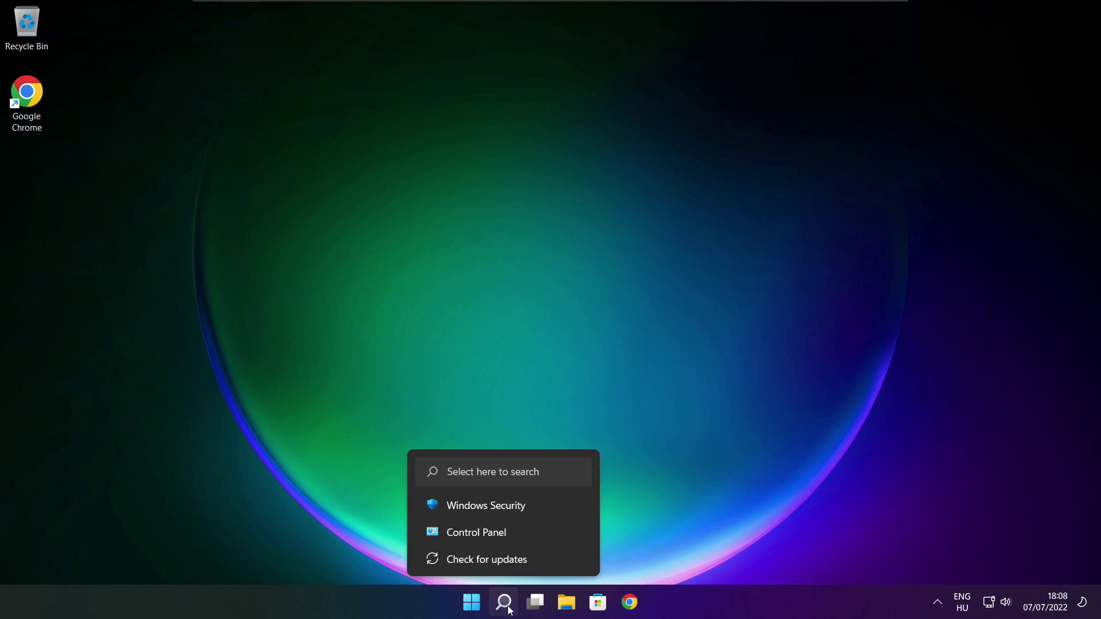
pyautogui.click(506, 605)
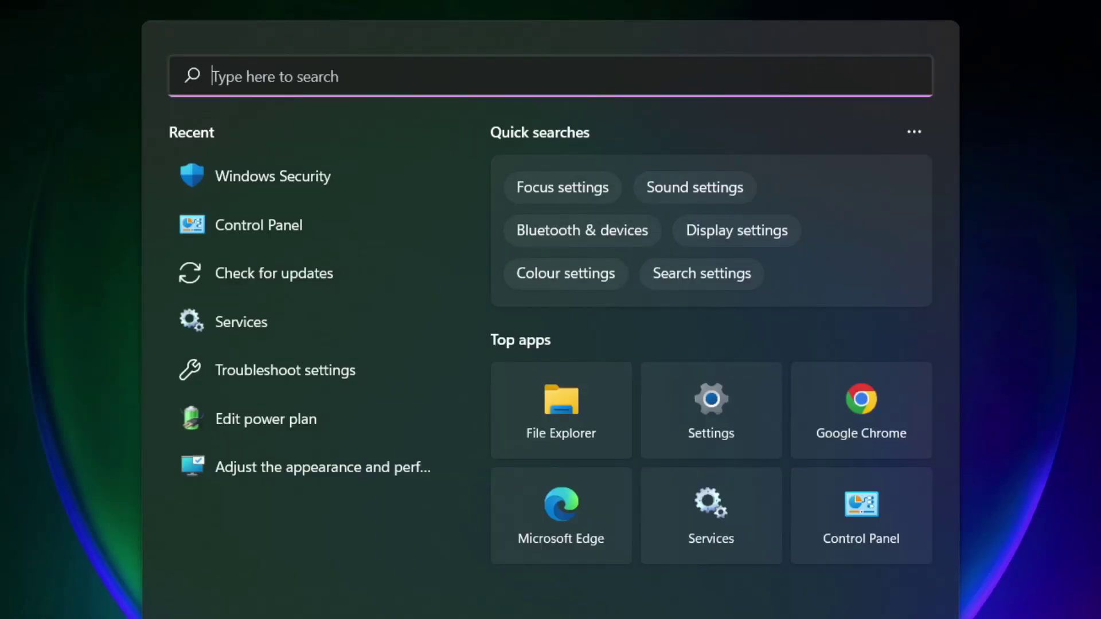
pyautogui.write('devic')
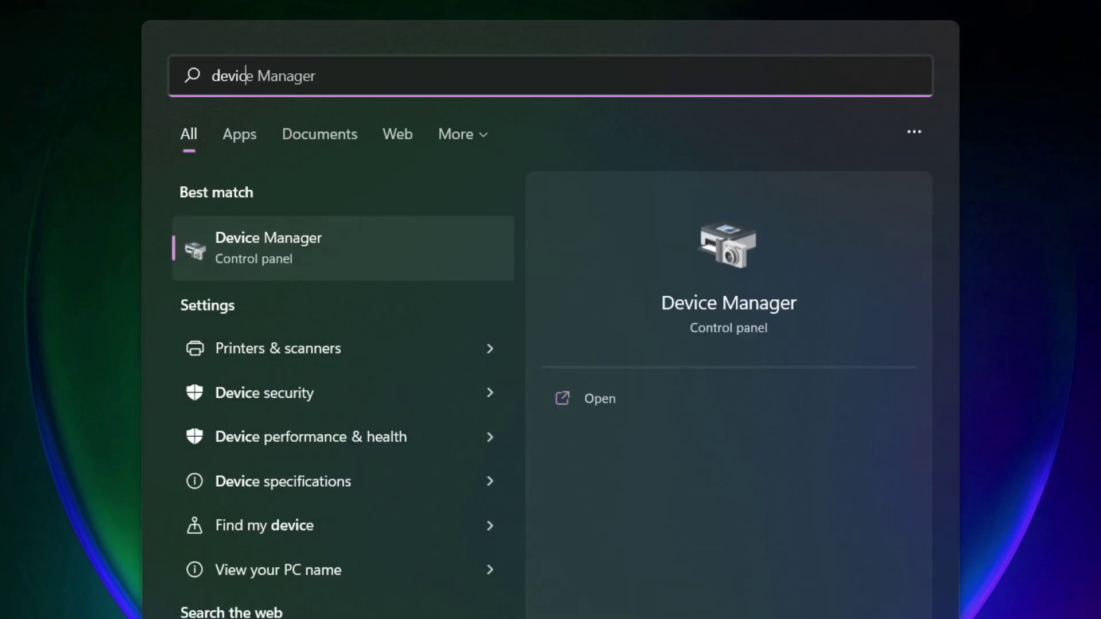
pyautogui.write('e manager')
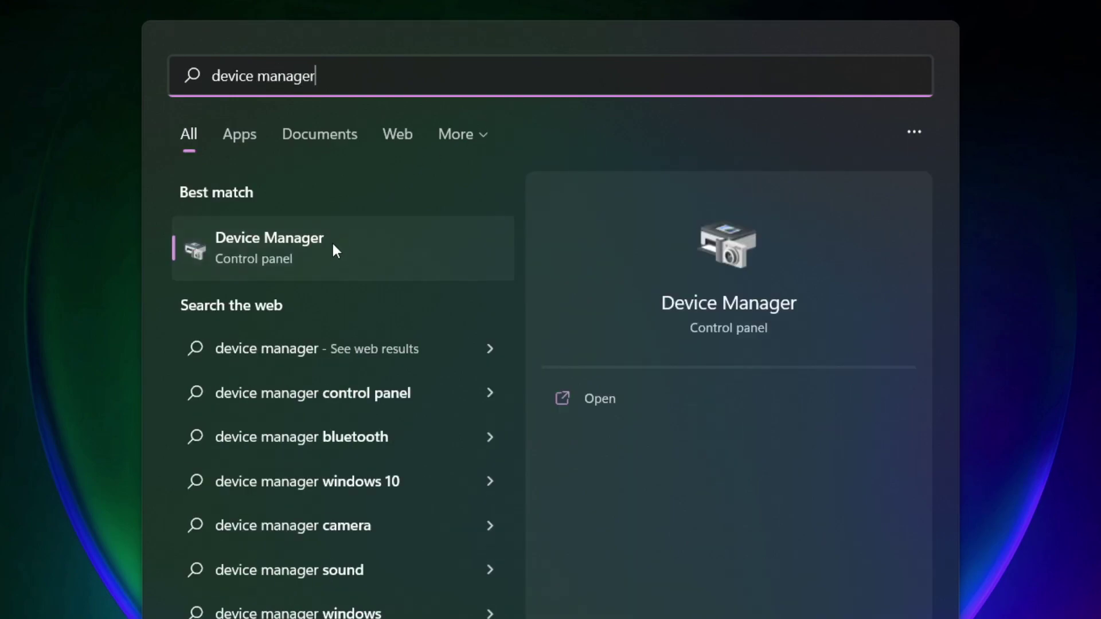
# Step: Maximize Device Manager and select the VMware SVGA 3D adapter under Display adaptors
pyautogui.click(404, 251)
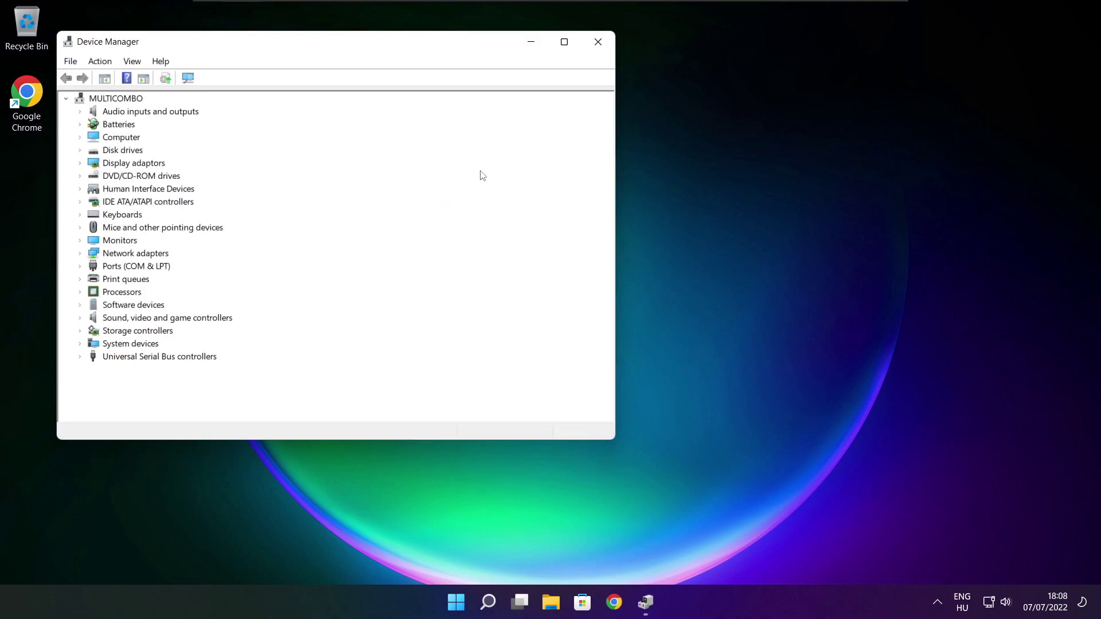
pyautogui.click(564, 43)
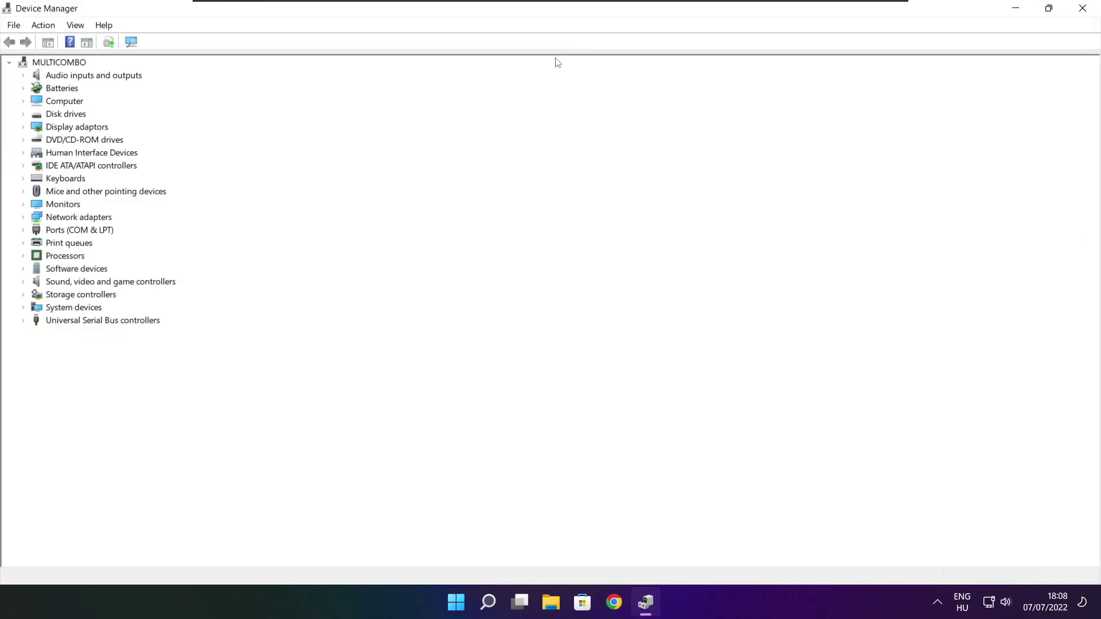
pyautogui.click(60, 127)
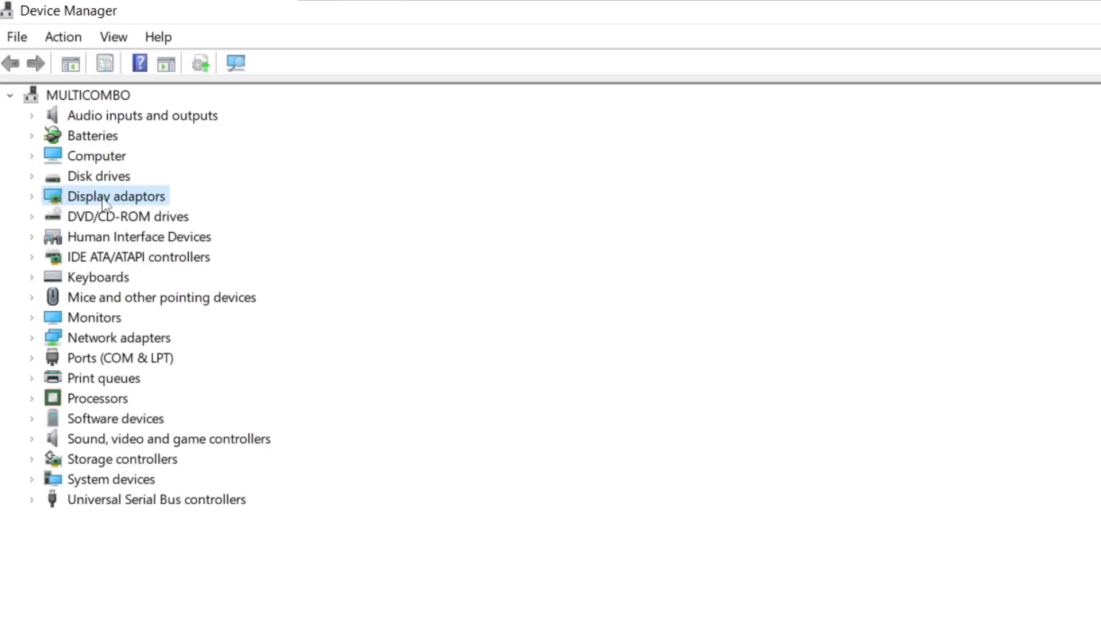
pyautogui.click(32, 198)
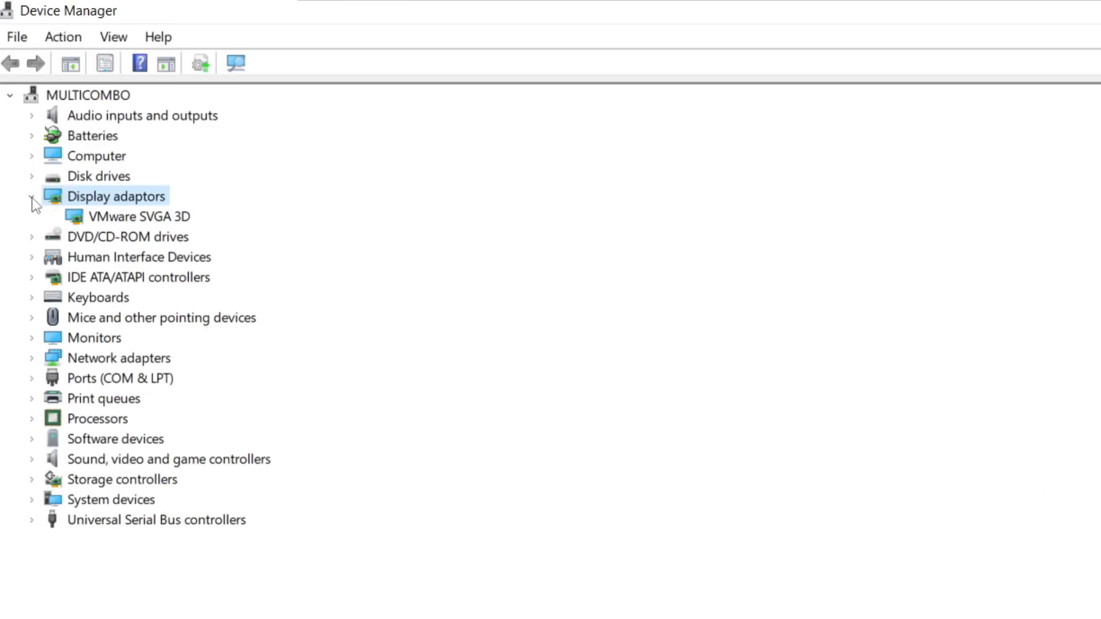
pyautogui.click(183, 215)
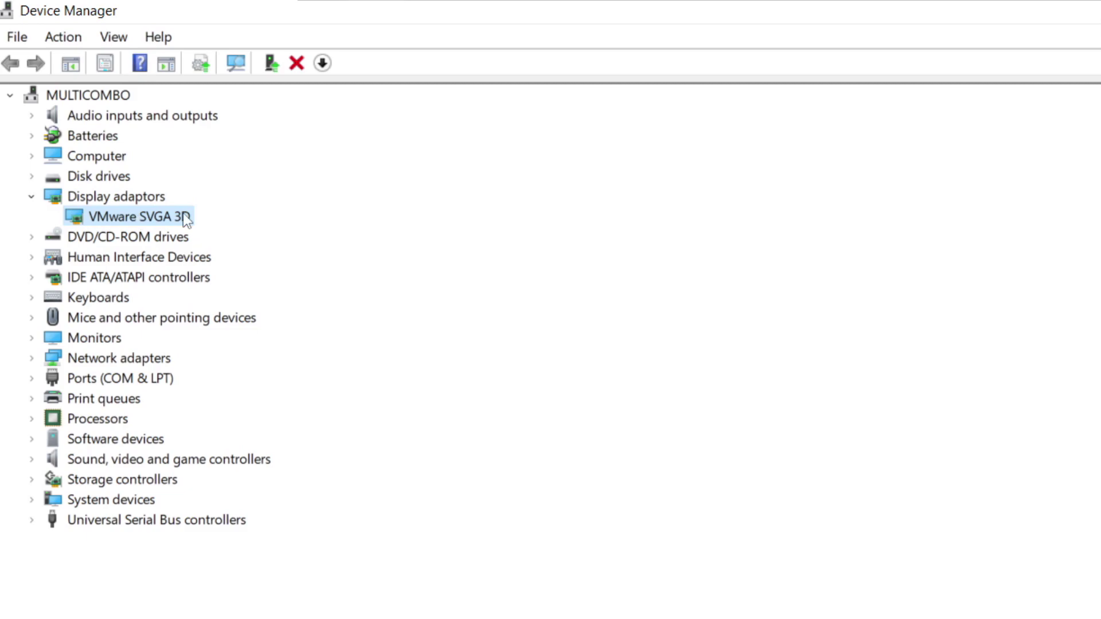
# Step: Update the VMware SVGA 3D driver via automatic search, confirming the best driver is already installed
pyautogui.rightClick(119, 217)
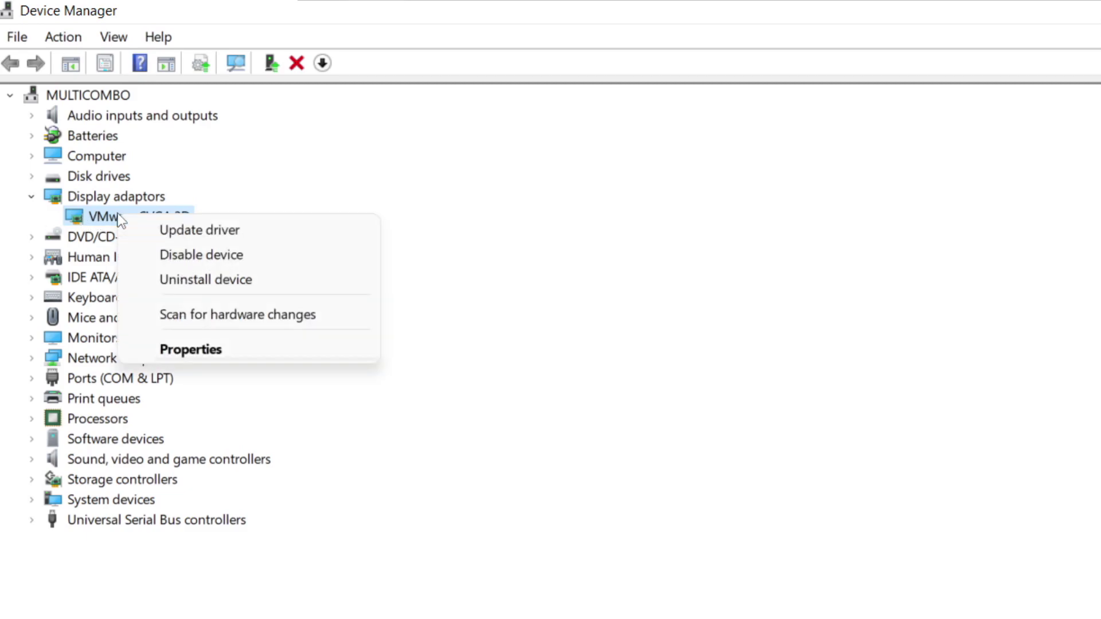
pyautogui.click(241, 230)
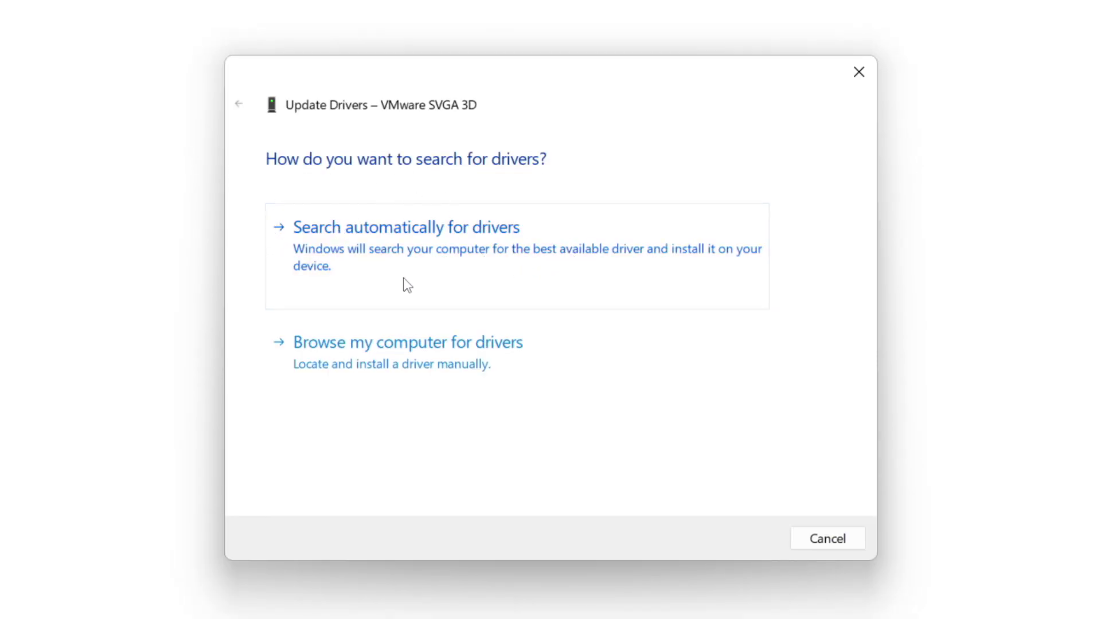
pyautogui.click(482, 255)
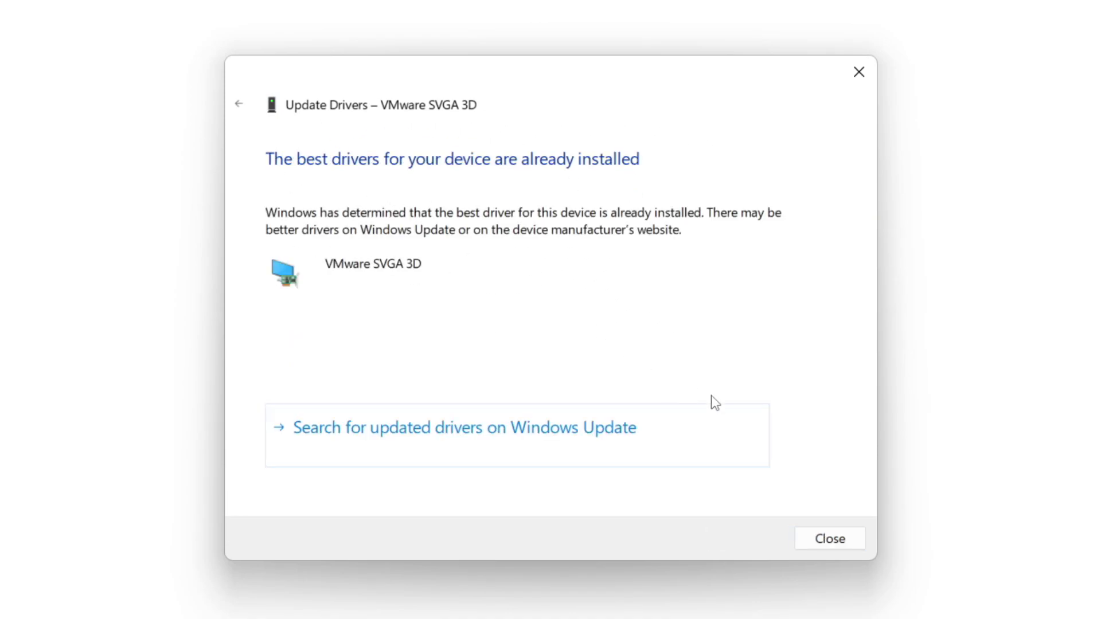
pyautogui.click(829, 545)
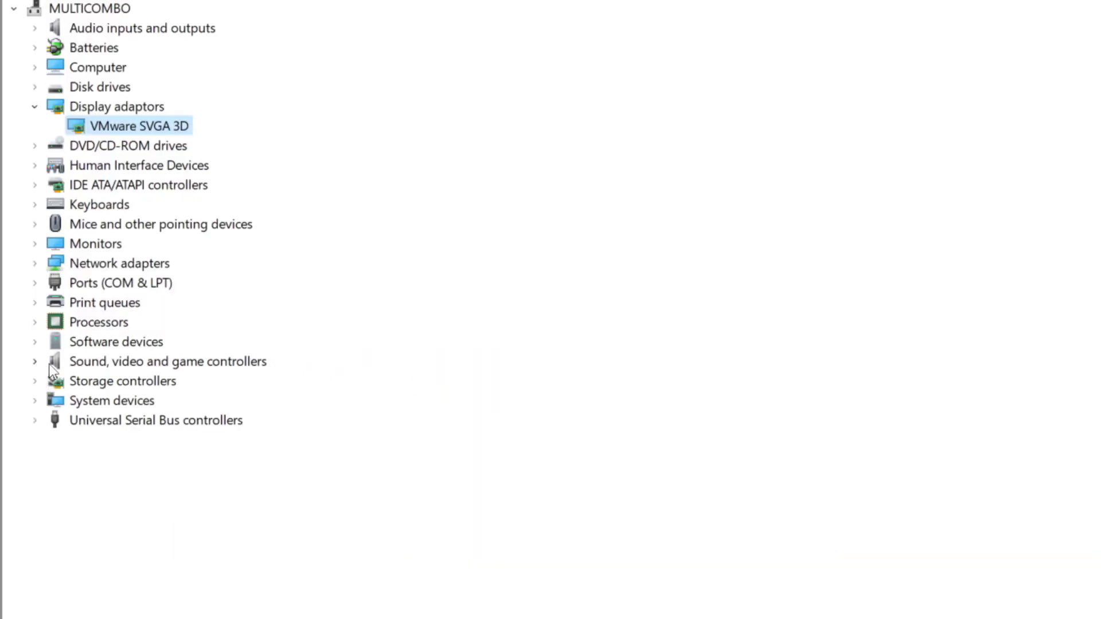
# Step: Select the High Definition Audio Device under Sound, video and game controllers
pyautogui.click(45, 365)
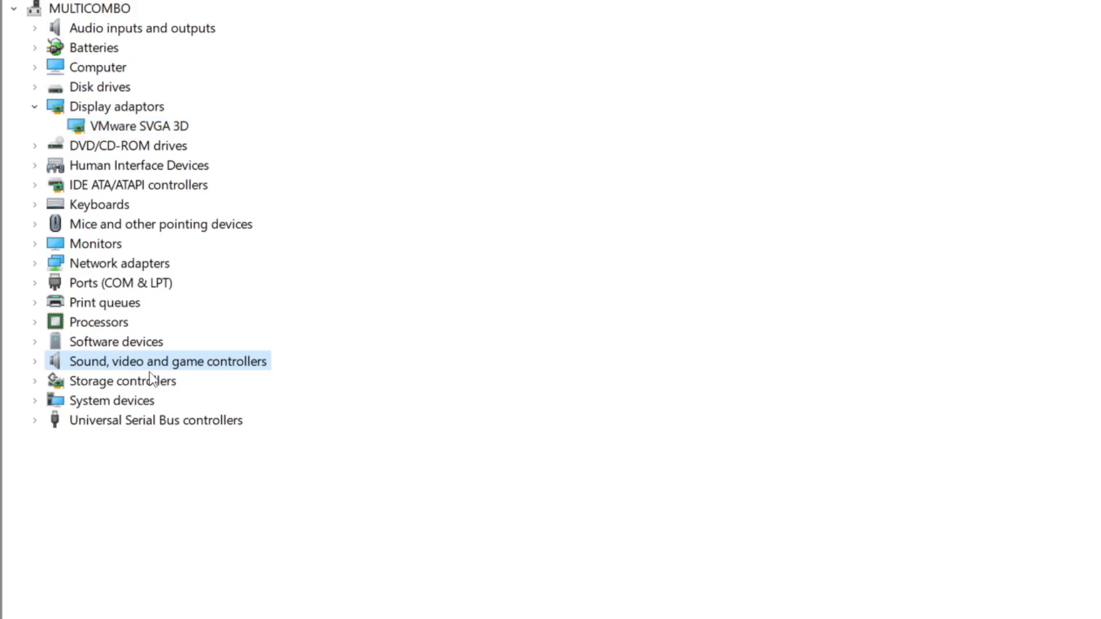
pyautogui.click(36, 364)
pyautogui.click(189, 384)
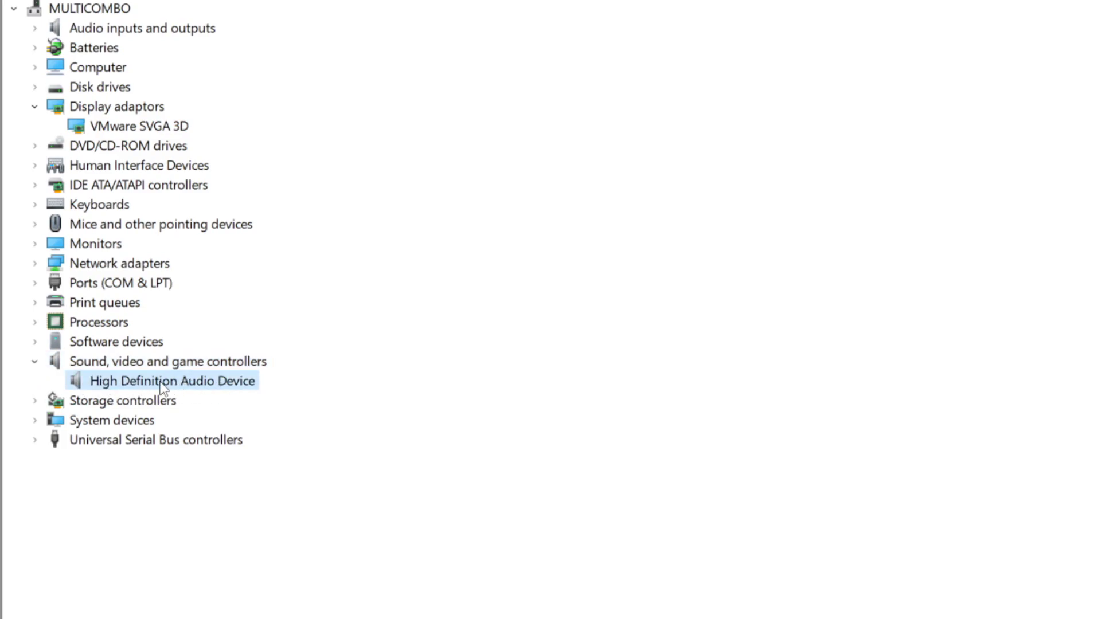
pyautogui.rightClick(161, 388)
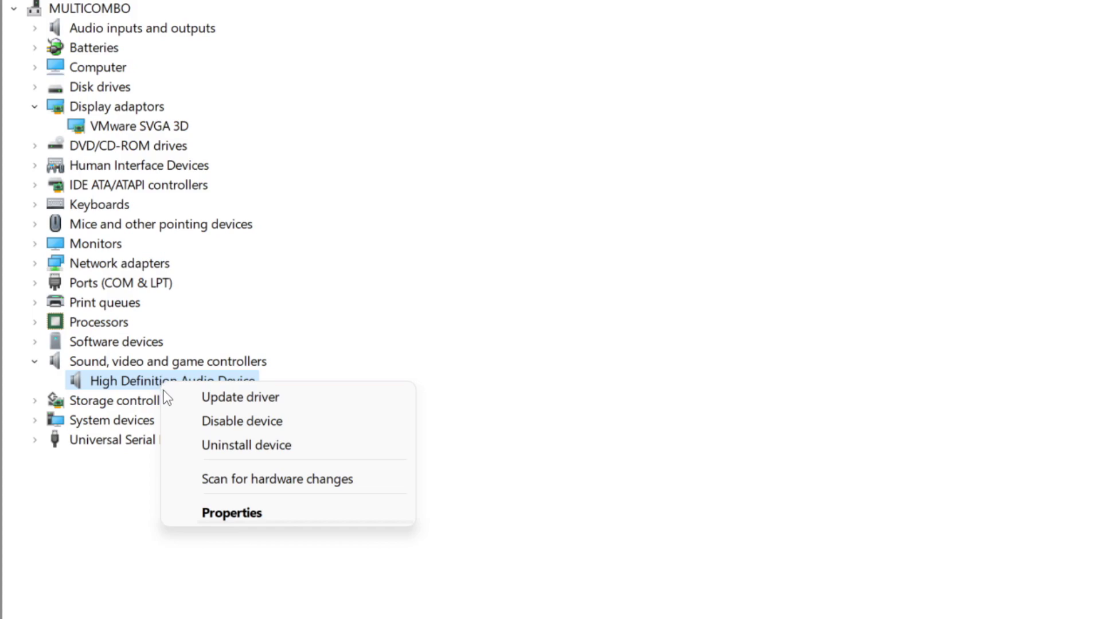
# Step: Update the audio driver via automatic search, confirm it is up to date, and close Device Manager
pyautogui.click(326, 406)
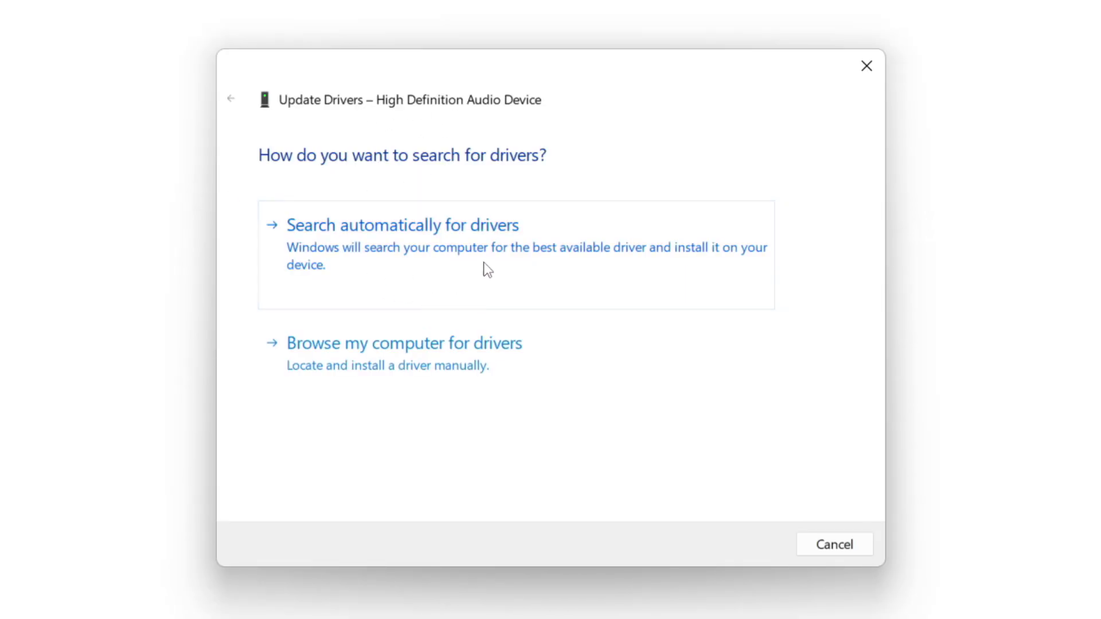
pyautogui.click(438, 247)
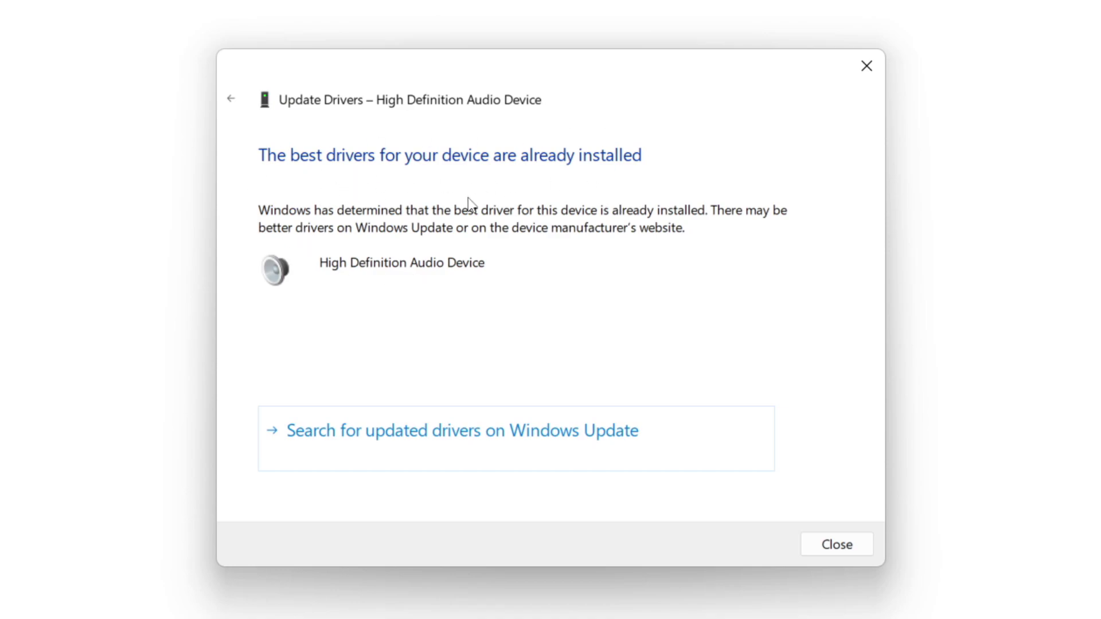
pyautogui.click(839, 544)
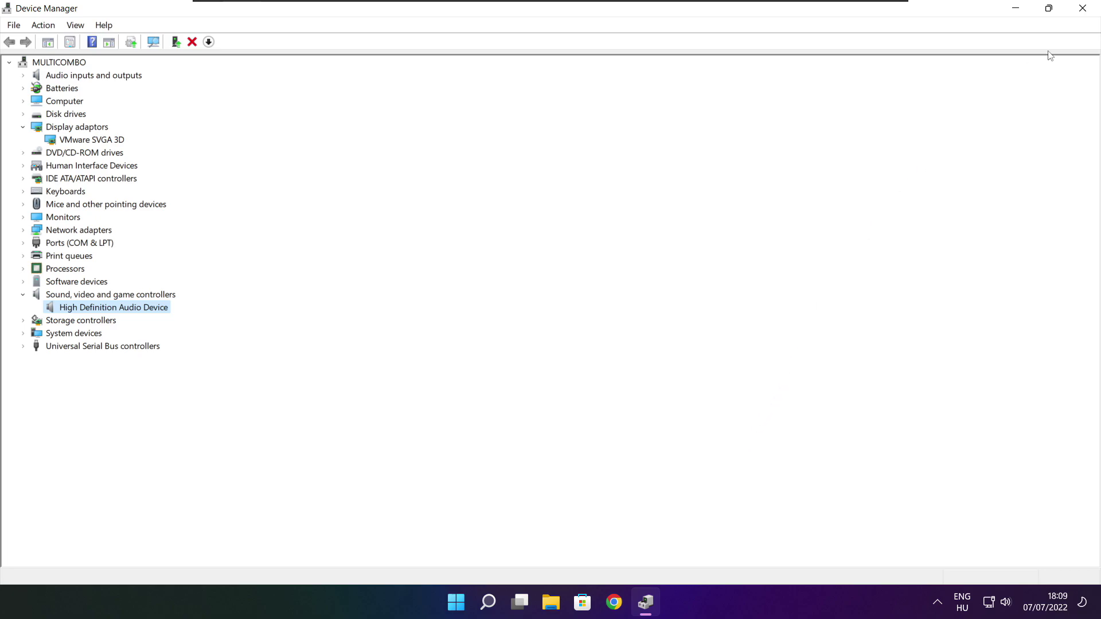
pyautogui.click(1085, 11)
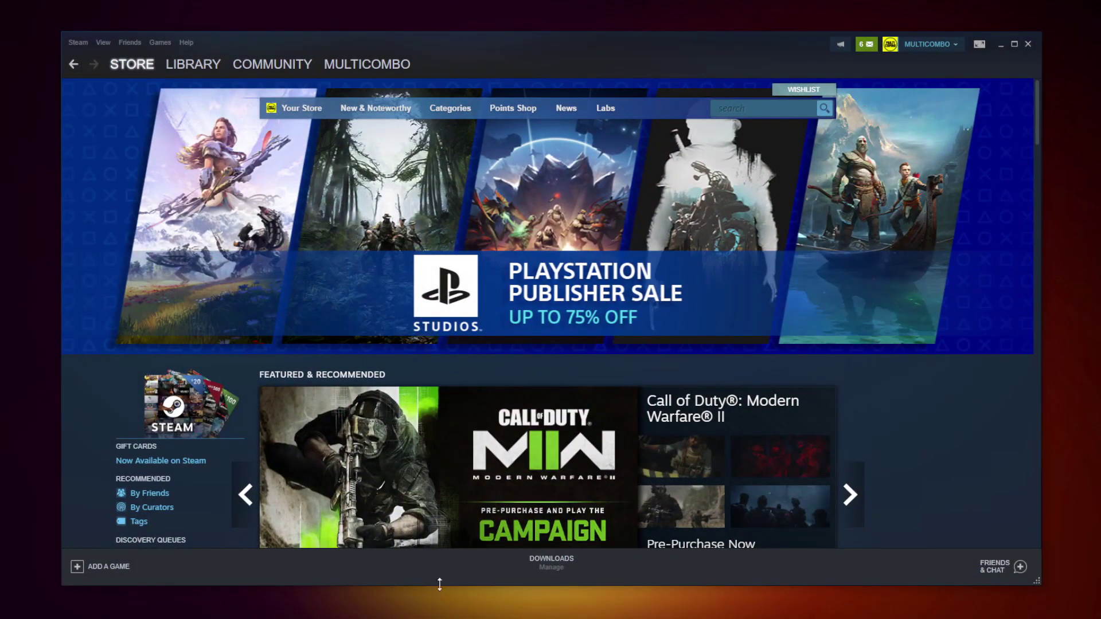
# Step: Verify integrity of the favourite game's files from its Steam Properties Local Files page
pyautogui.click(189, 62)
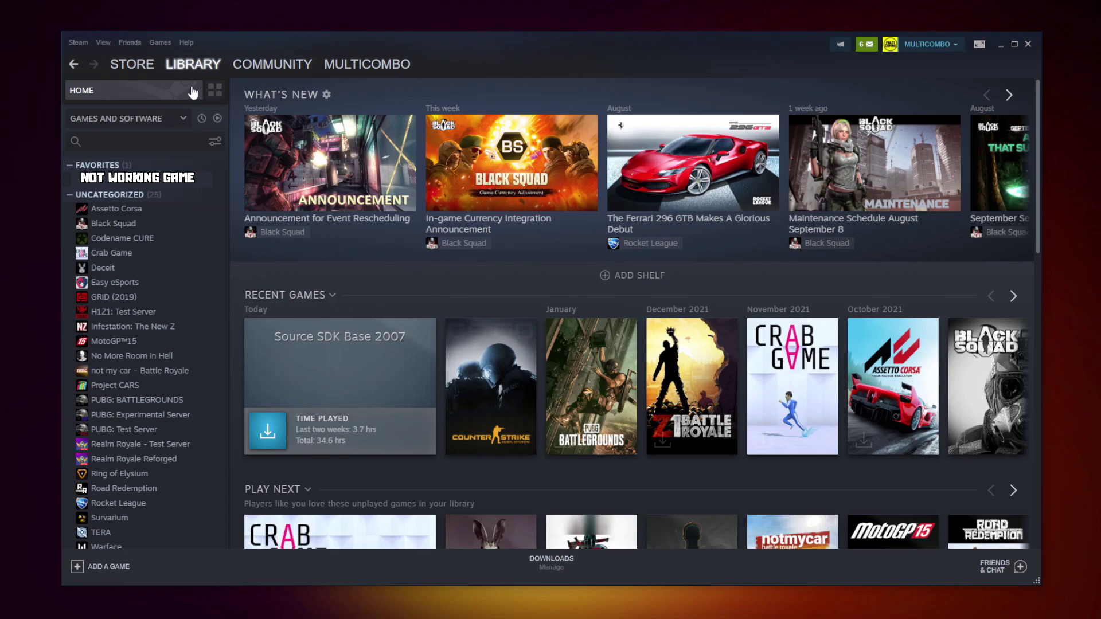
pyautogui.rightClick(211, 186)
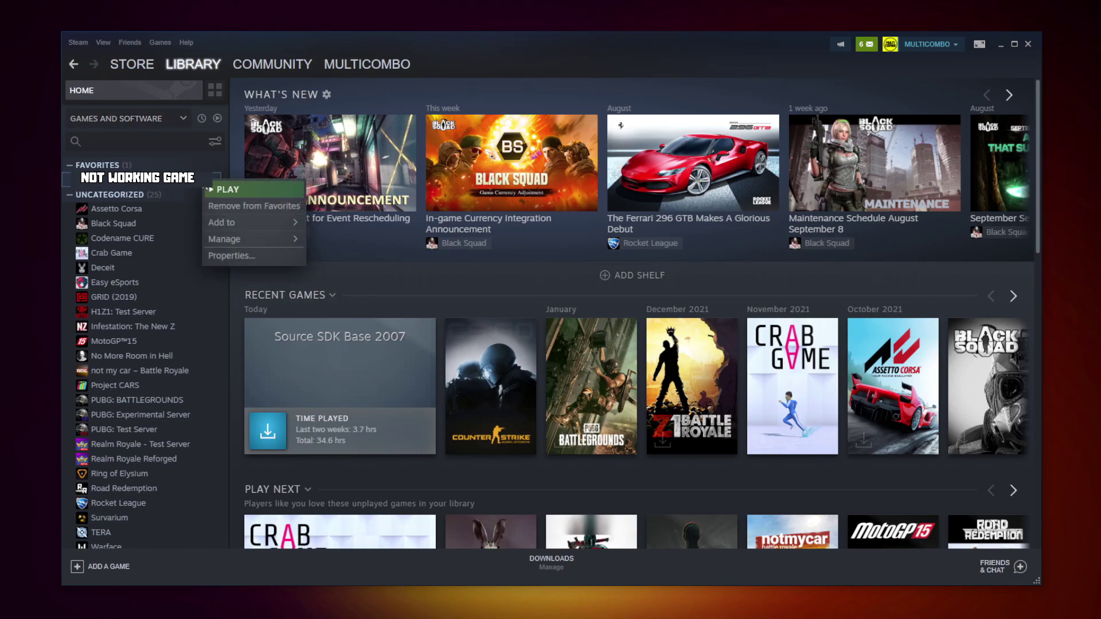
pyautogui.click(246, 254)
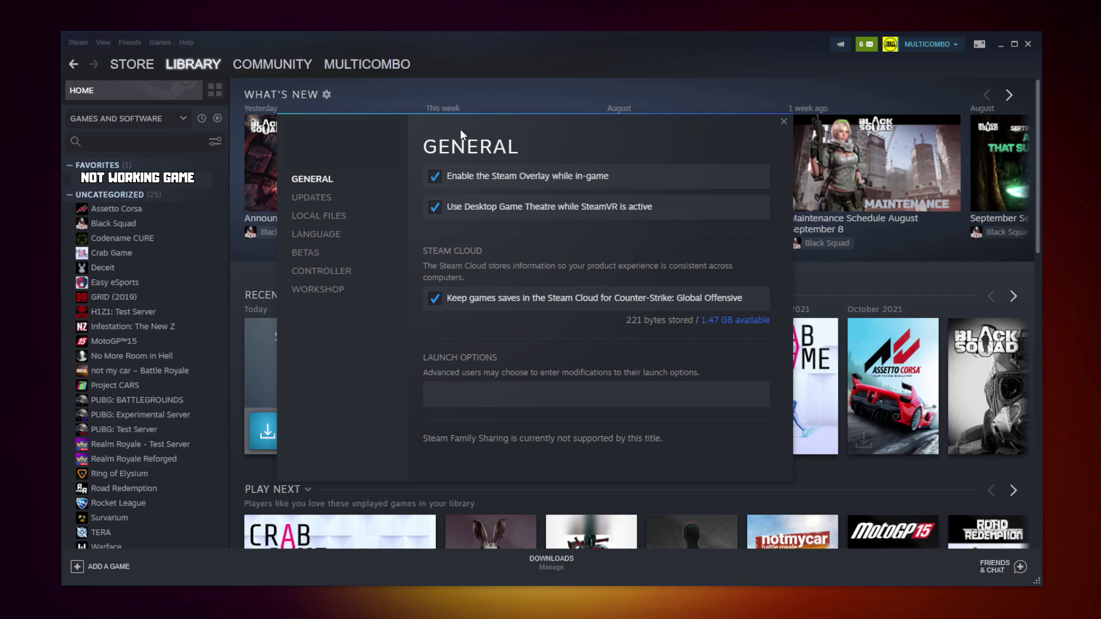
pyautogui.click(324, 218)
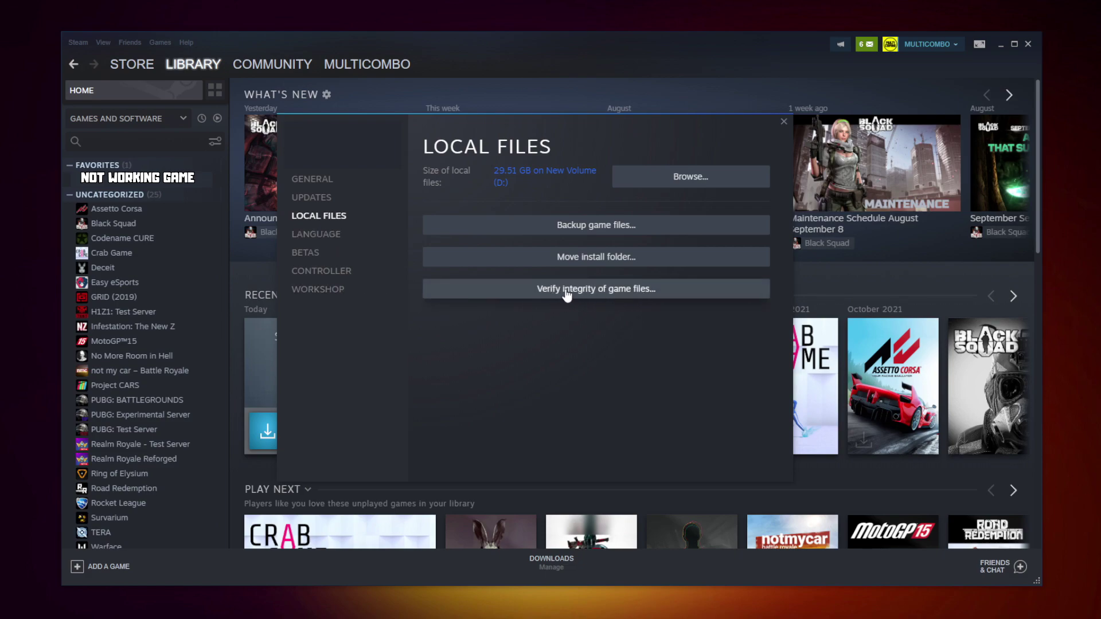
pyautogui.click(600, 292)
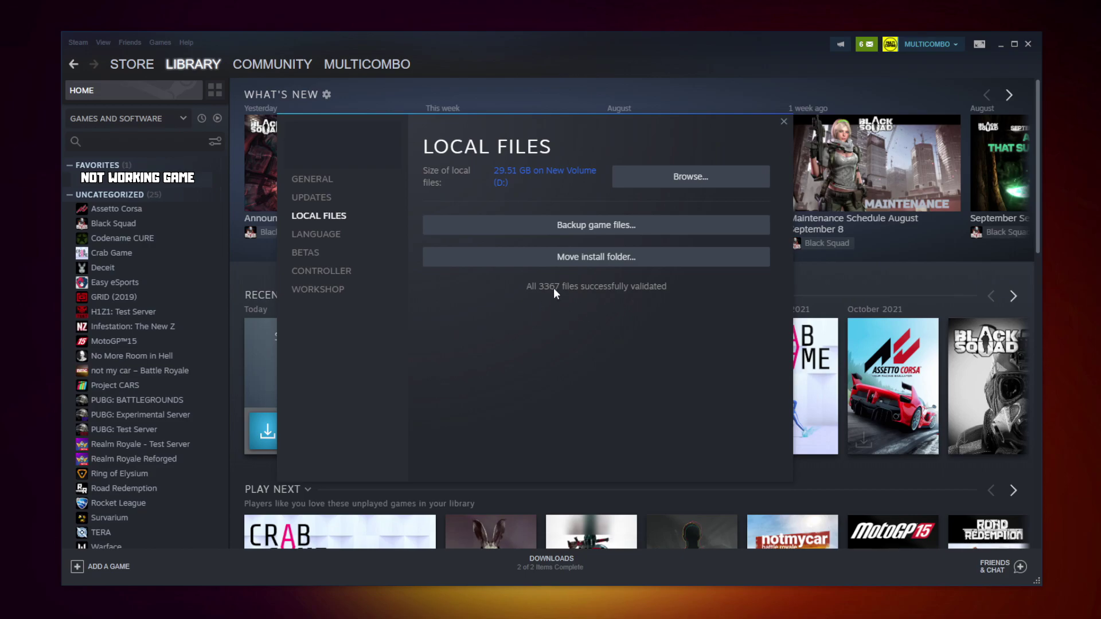
# Step: Locate the game executable in its install folder and show its Compatibility properties
pyautogui.click(659, 182)
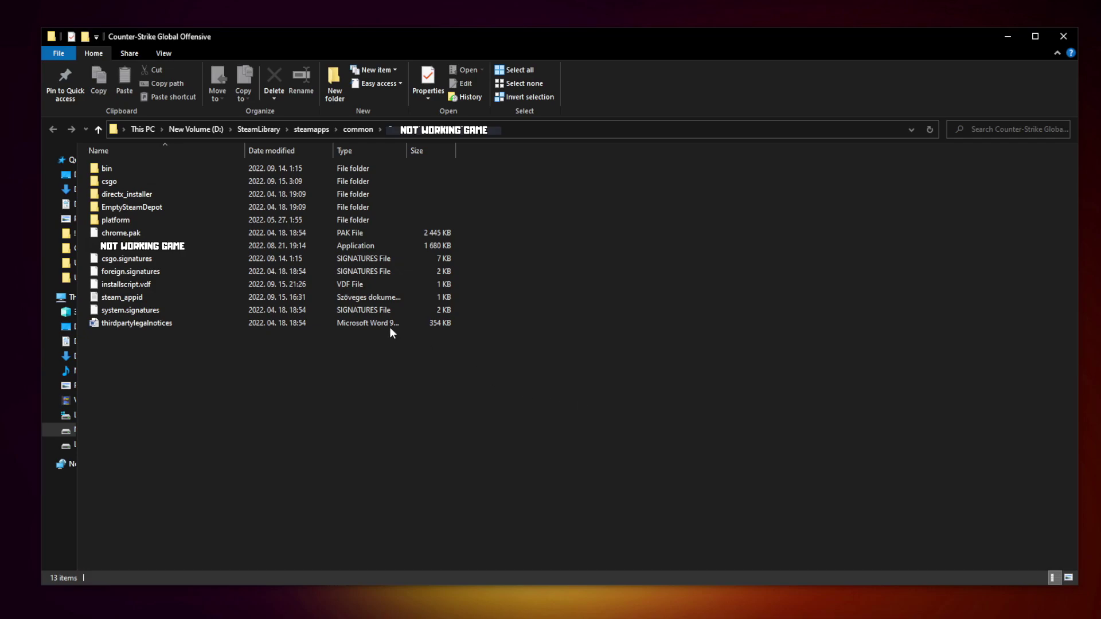
pyautogui.click(181, 249)
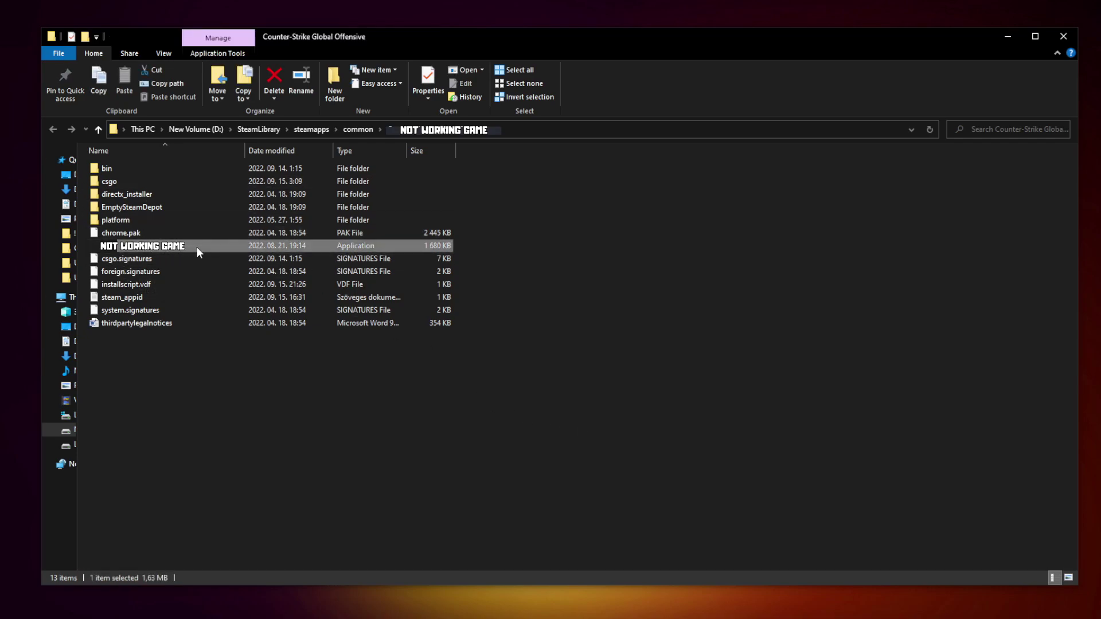
pyautogui.rightClick(221, 248)
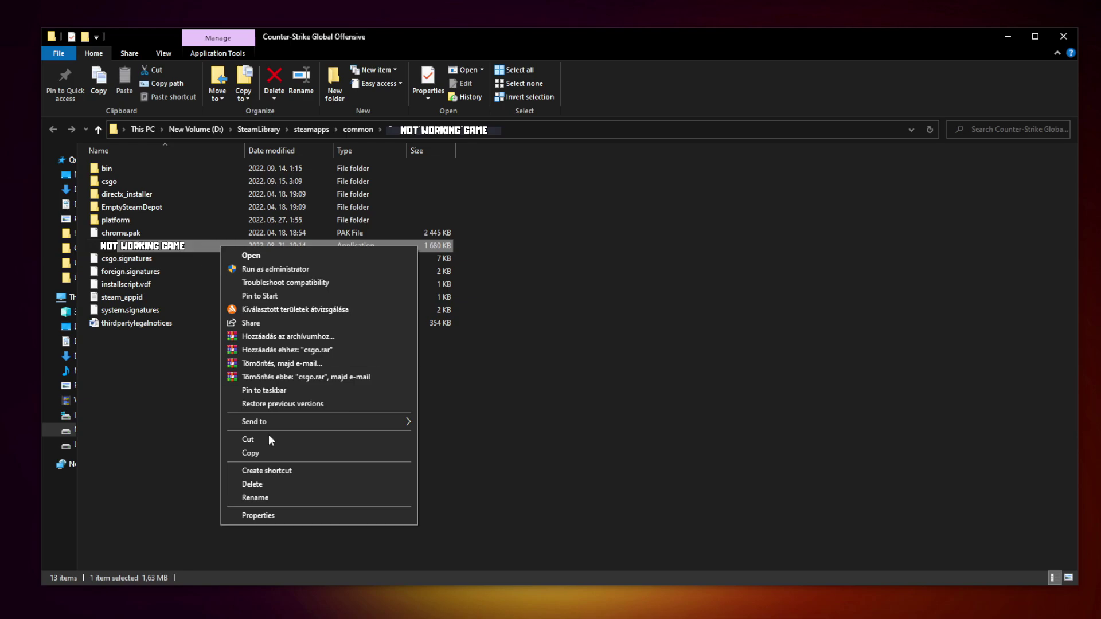
pyautogui.click(318, 514)
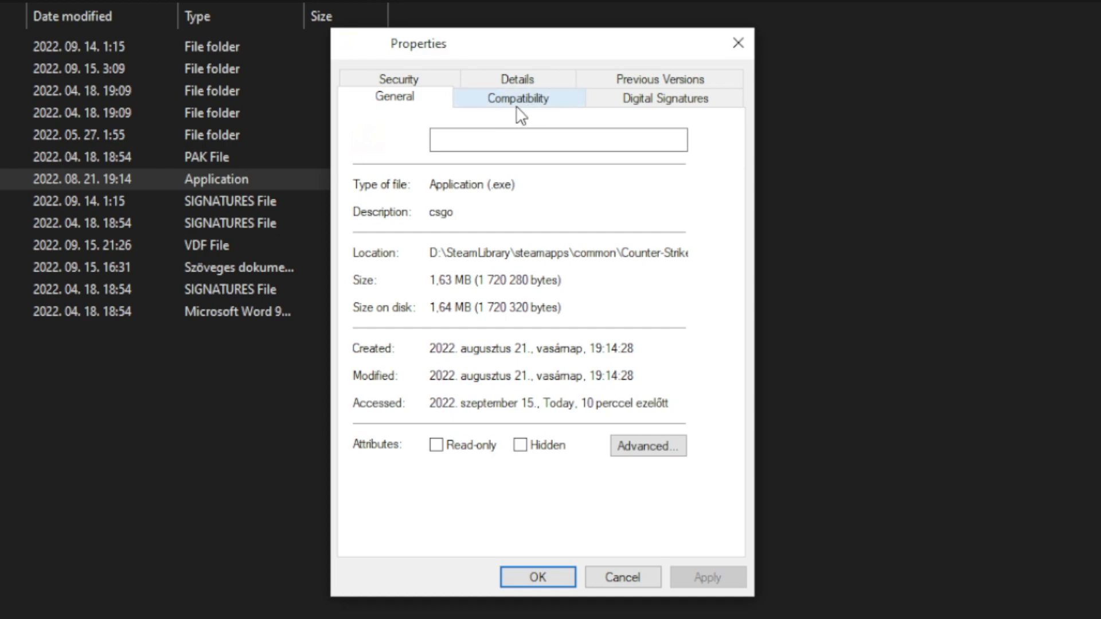
pyautogui.click(526, 107)
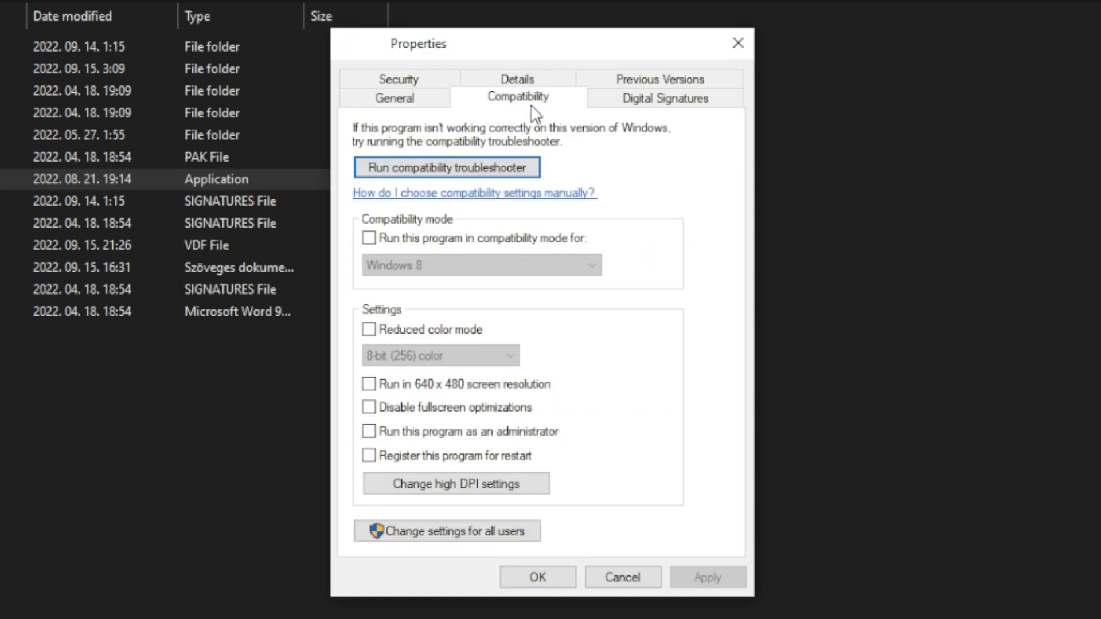
# Step: Set Windows 8 compatibility mode, disable fullscreen optimizations, run as administrator, and apply
pyautogui.click(380, 242)
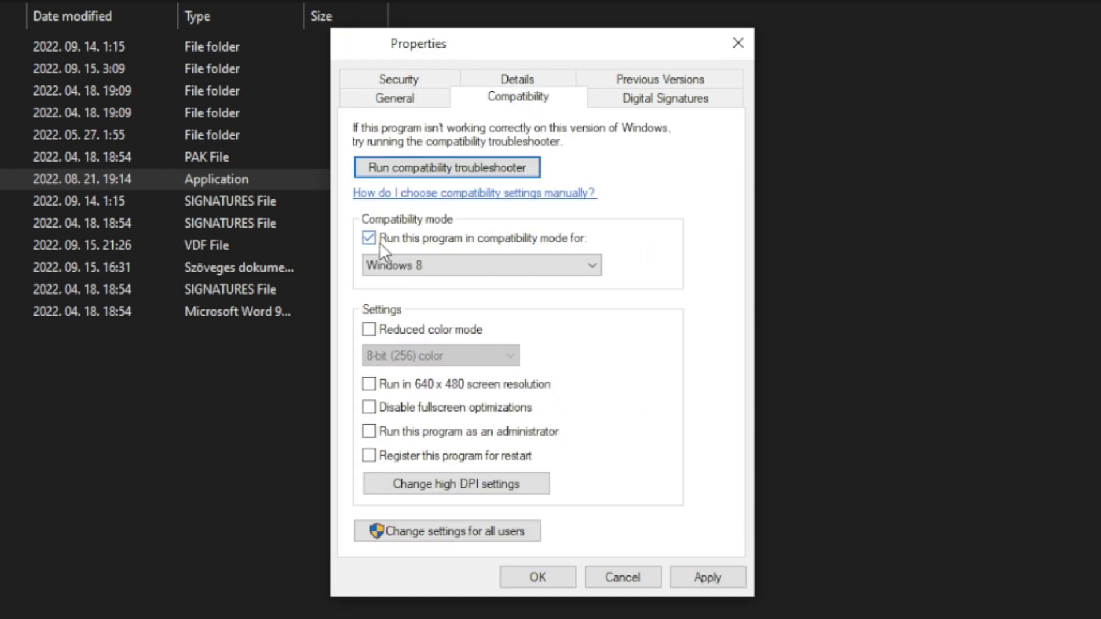
pyautogui.click(426, 266)
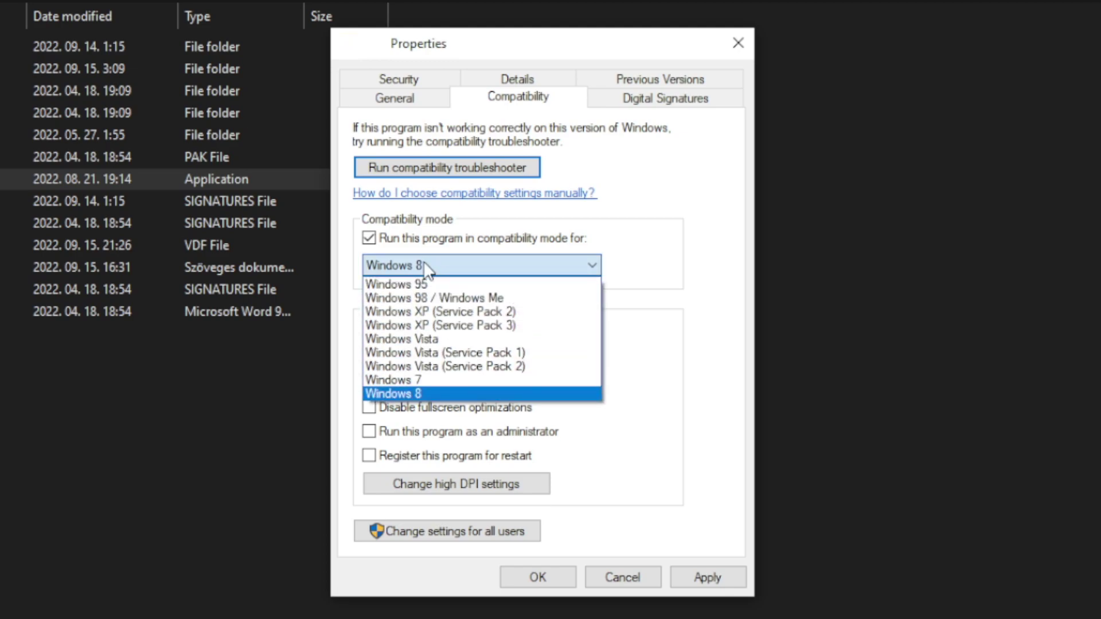
pyautogui.click(427, 391)
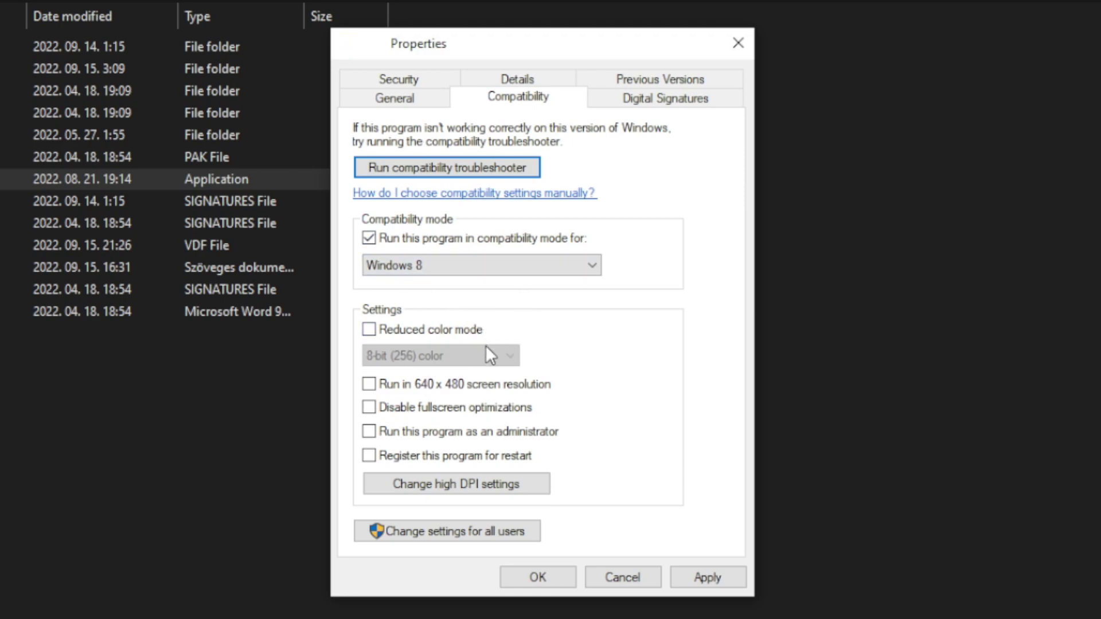
pyautogui.click(446, 414)
pyautogui.click(531, 437)
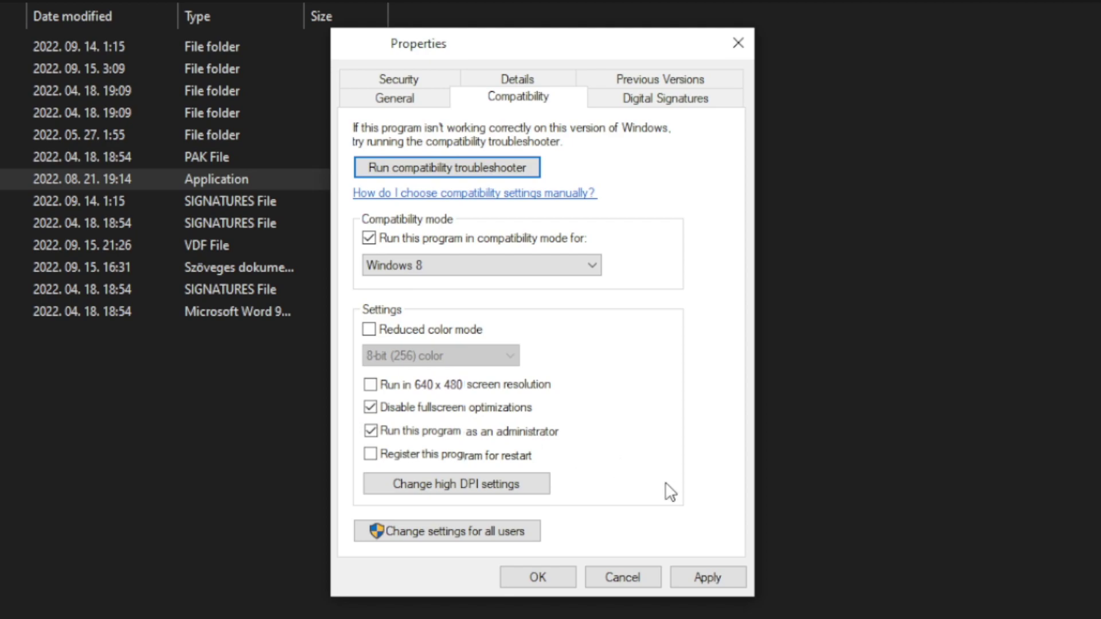
pyautogui.click(713, 576)
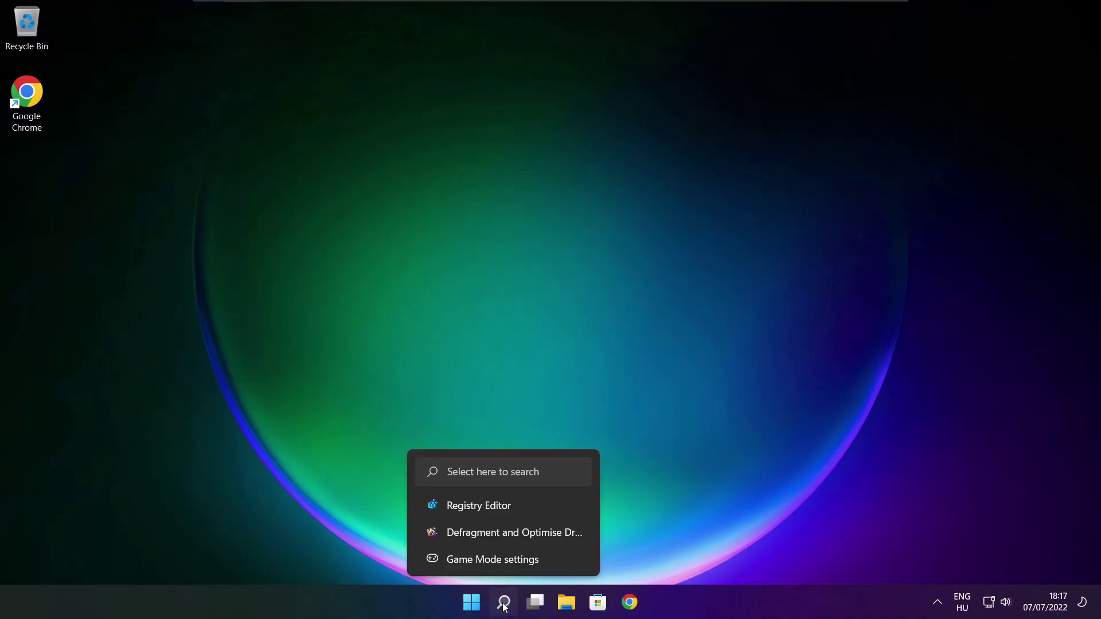
# Step: Search 'updates', reach the Windows Update settings page, and run Check for updates
pyautogui.click(505, 602)
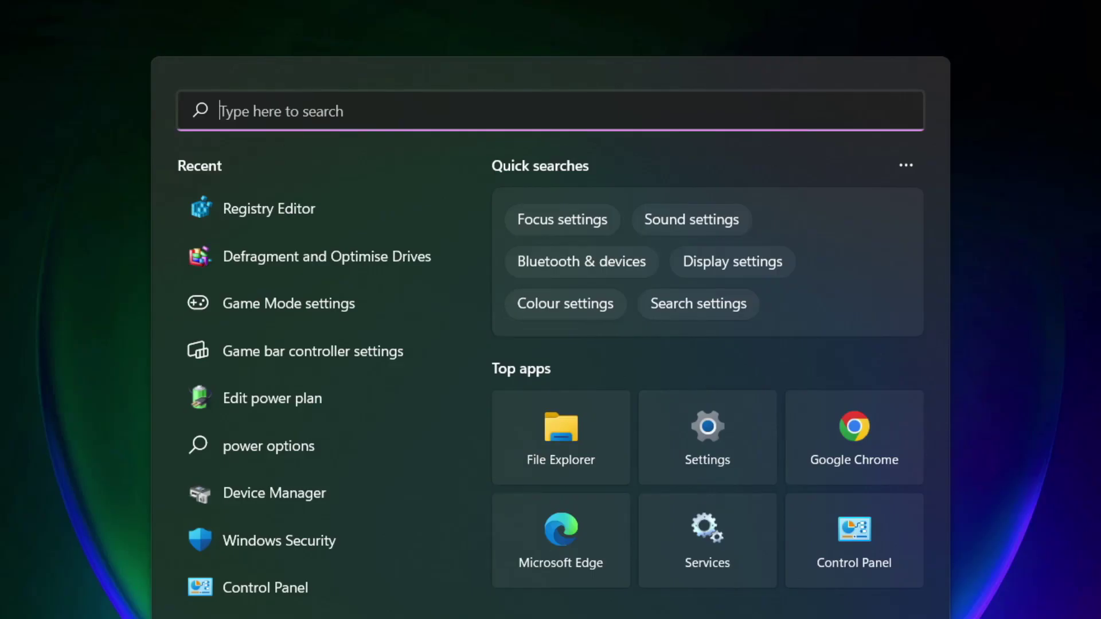
pyautogui.write('updates')
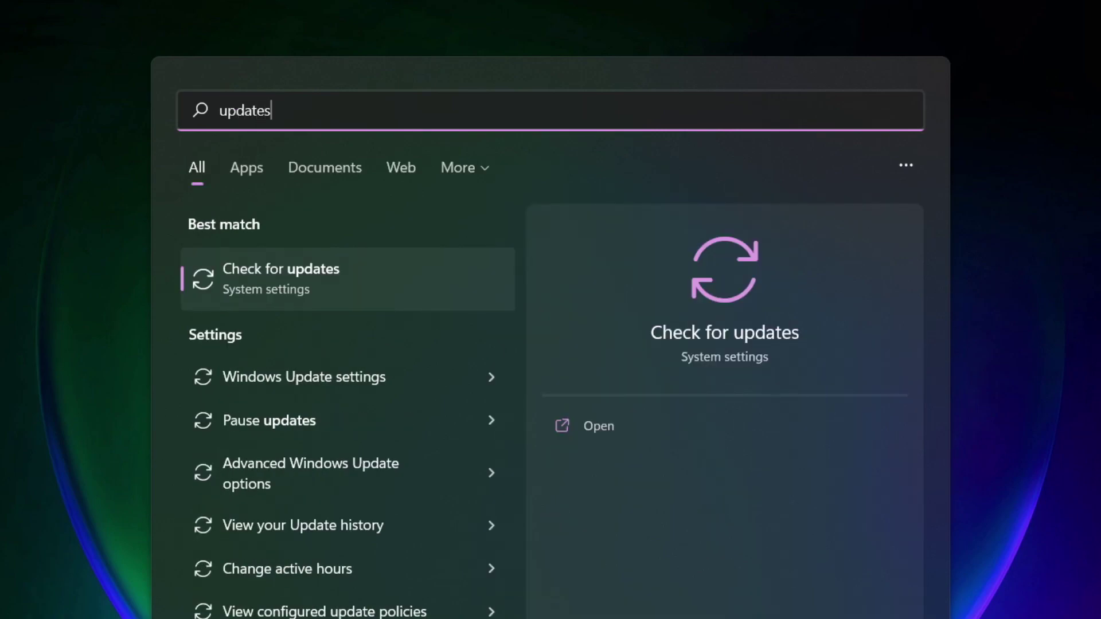
pyautogui.click(335, 290)
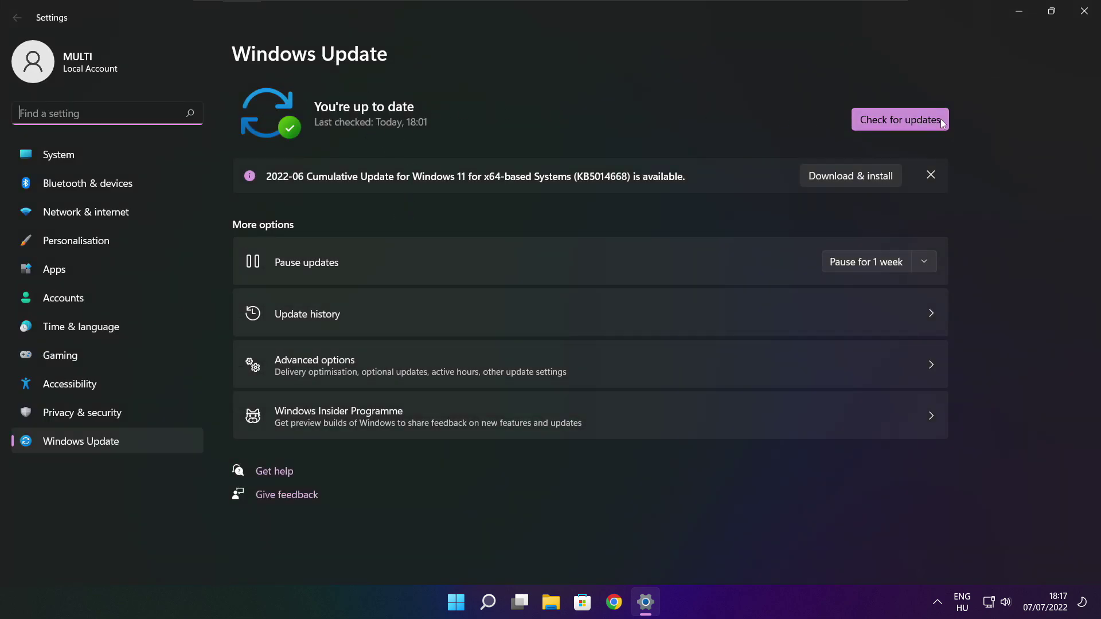
pyautogui.click(900, 121)
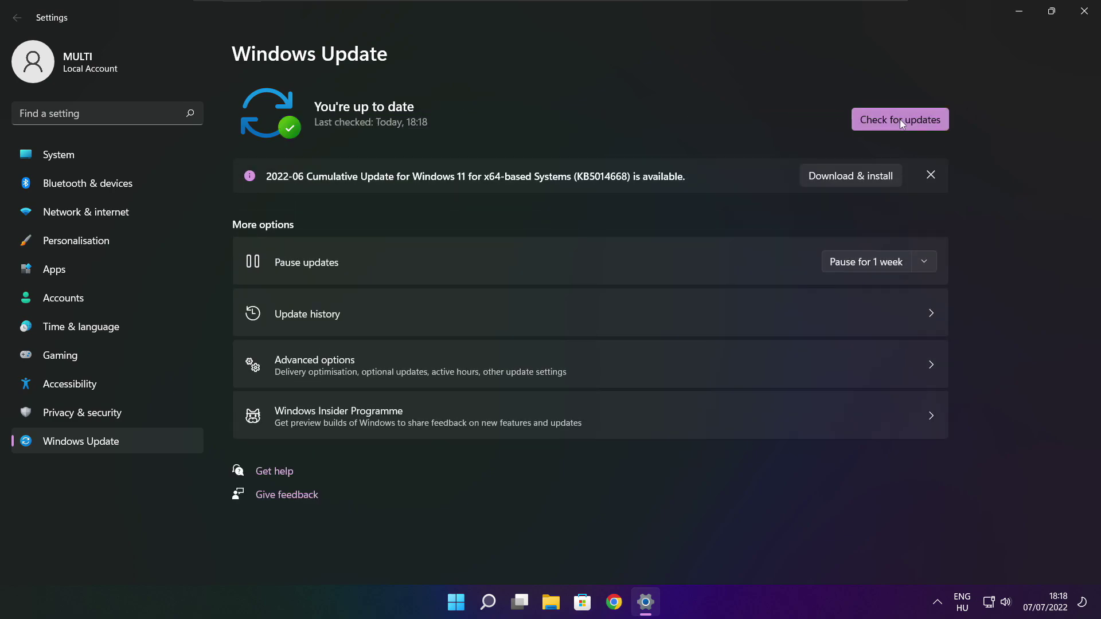
# Step: Close Settings, return to Chrome, and download the DirectX End-User Runtime Web Installer
pyautogui.click(1083, 17)
pyautogui.moveTo(630, 602)
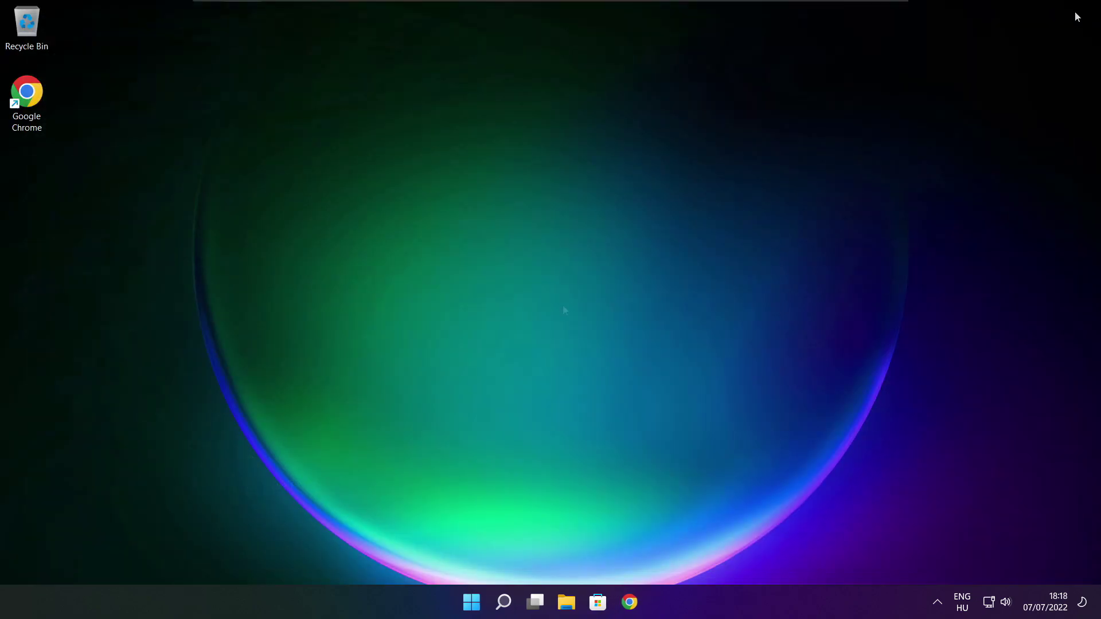
pyautogui.click(631, 604)
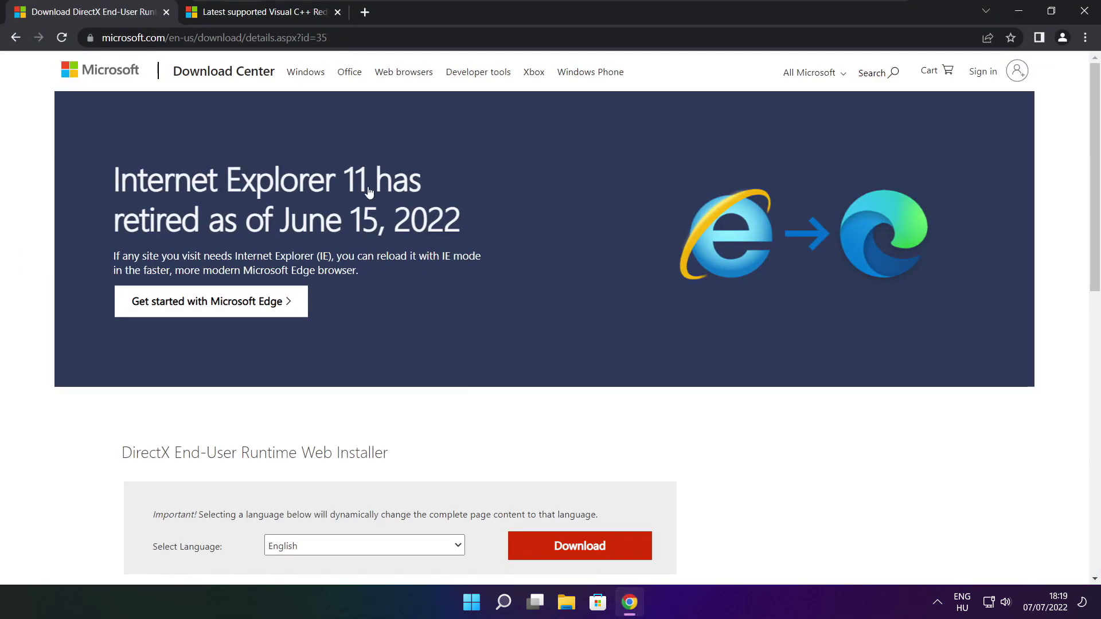
pyautogui.moveTo(330, 37)
pyautogui.mouseDown()
pyautogui.moveTo(101, 37)
pyautogui.moveTo(328, 37)
pyautogui.mouseUp()
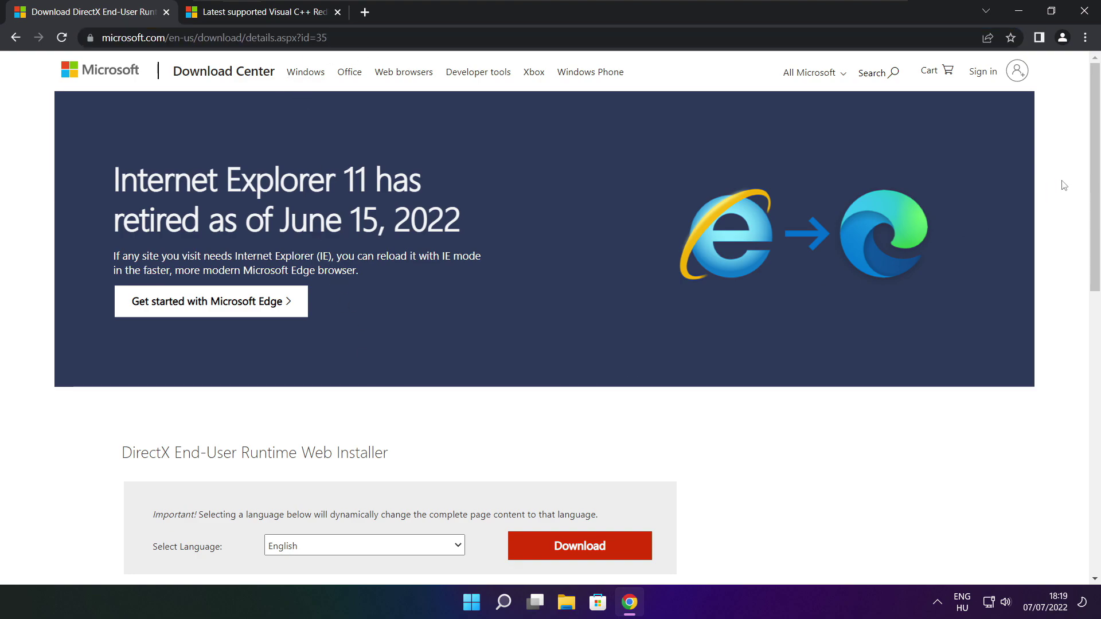
pyautogui.moveTo(1095, 165); pyautogui.dragTo(1096, 256)
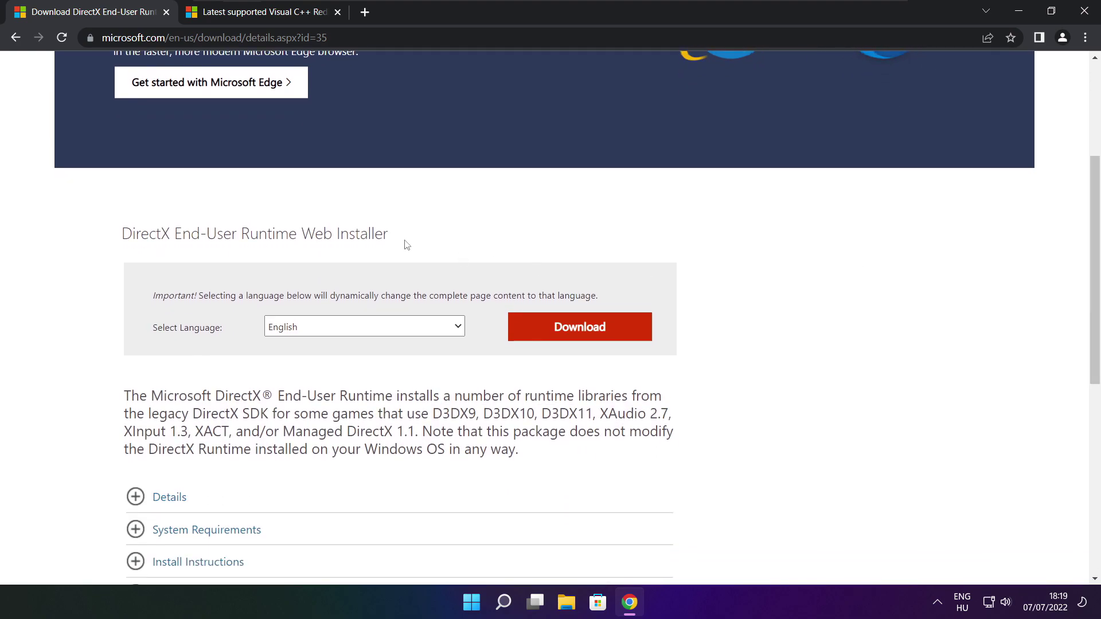
pyautogui.moveTo(408, 245); pyautogui.dragTo(237, 237)
pyautogui.click(469, 243)
pyautogui.click(584, 330)
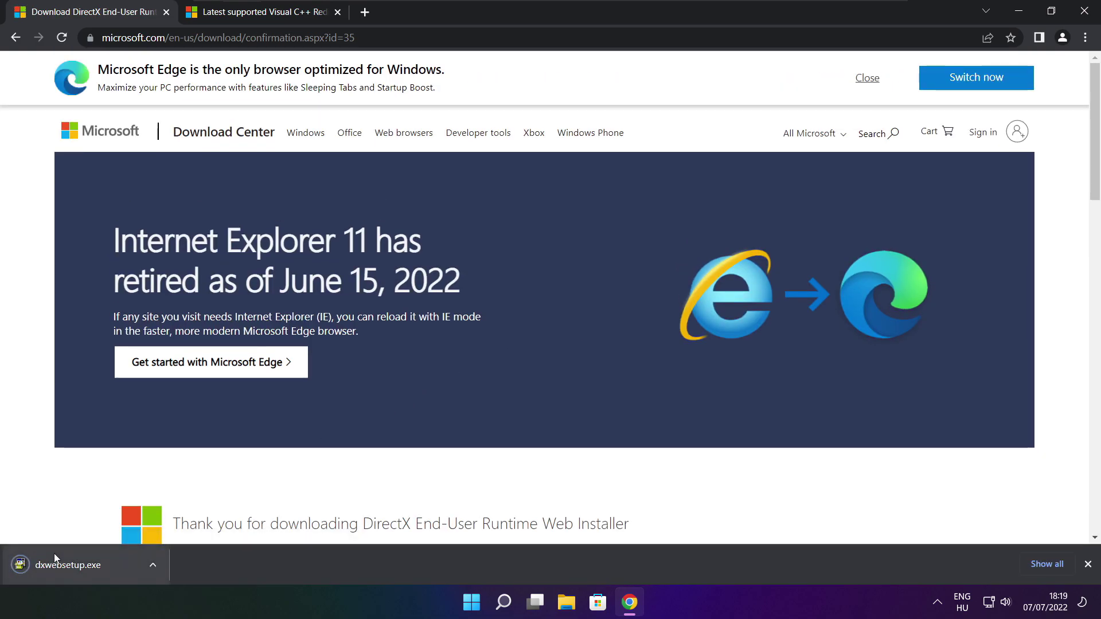
# Step: Run dxwebsetup.exe, accept the licence, decline the Bing Bar, install DirectX components, and finish
pyautogui.click(103, 566)
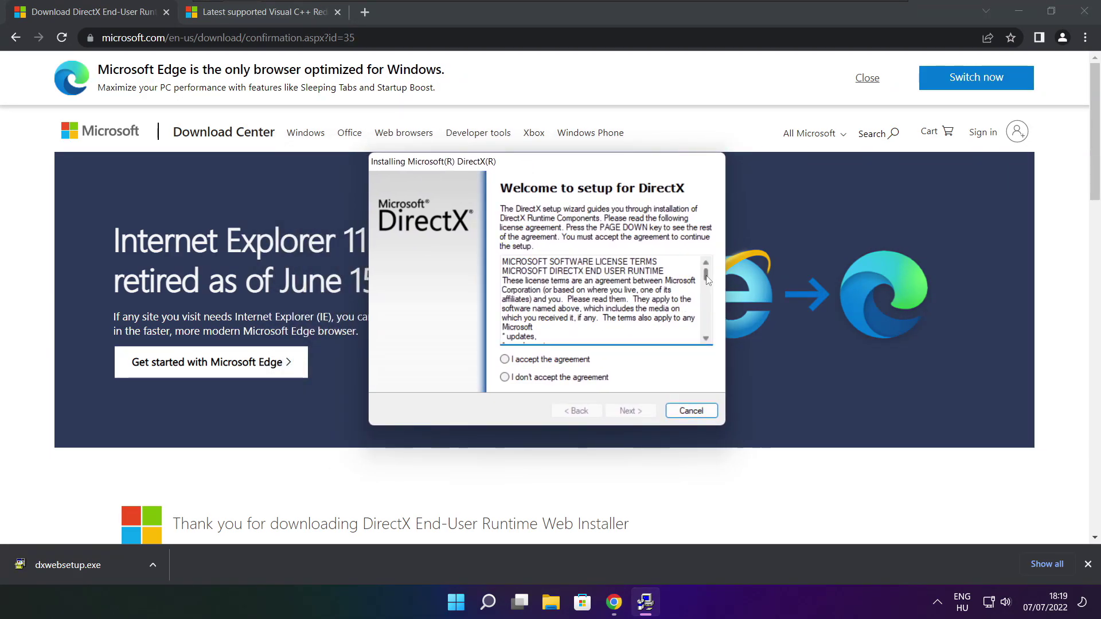
pyautogui.moveTo(706, 275); pyautogui.dragTo(705, 343)
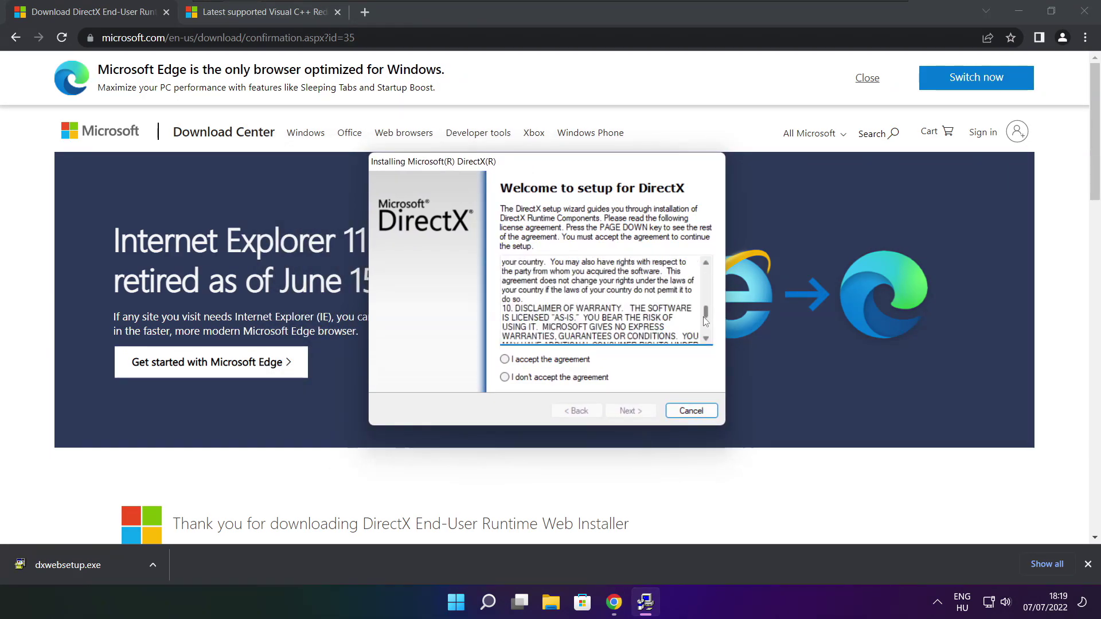
pyautogui.click(528, 362)
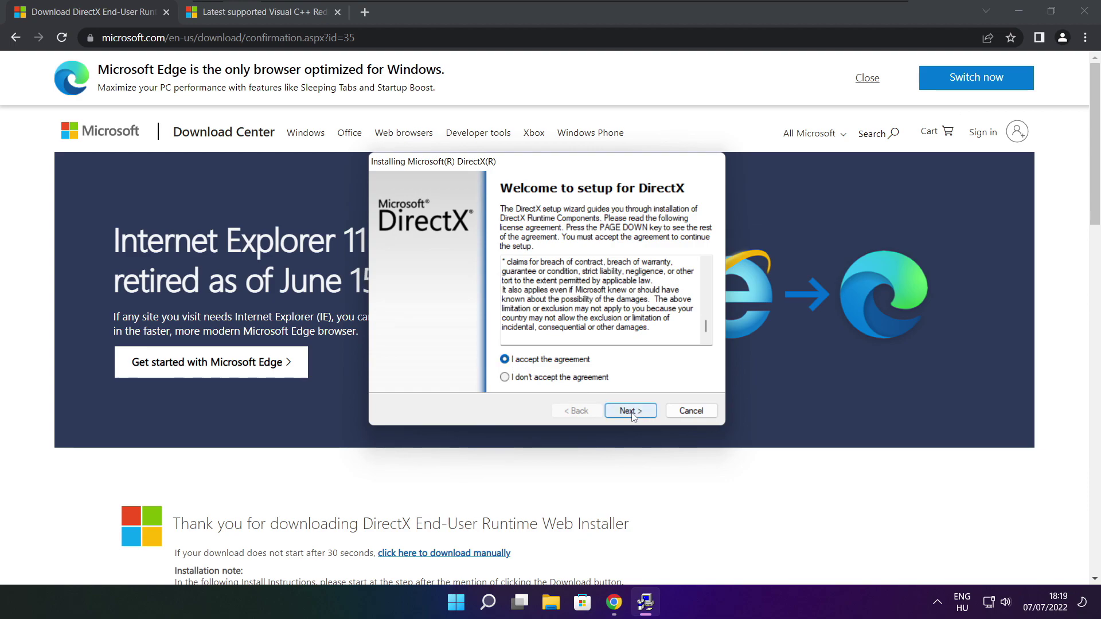
pyautogui.click(634, 410)
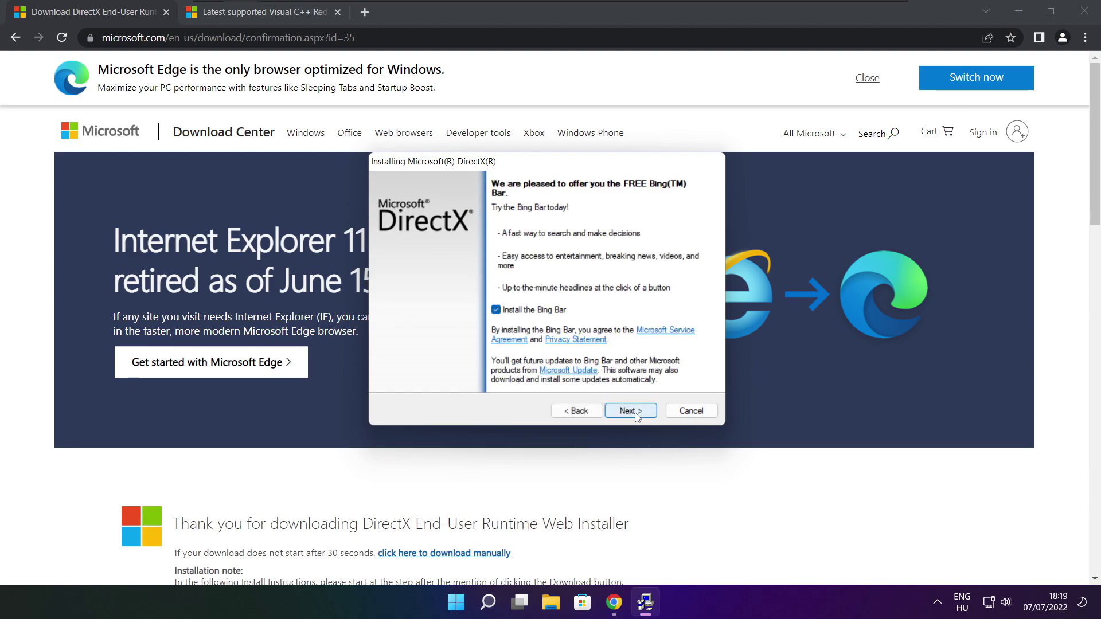
pyautogui.click(496, 312)
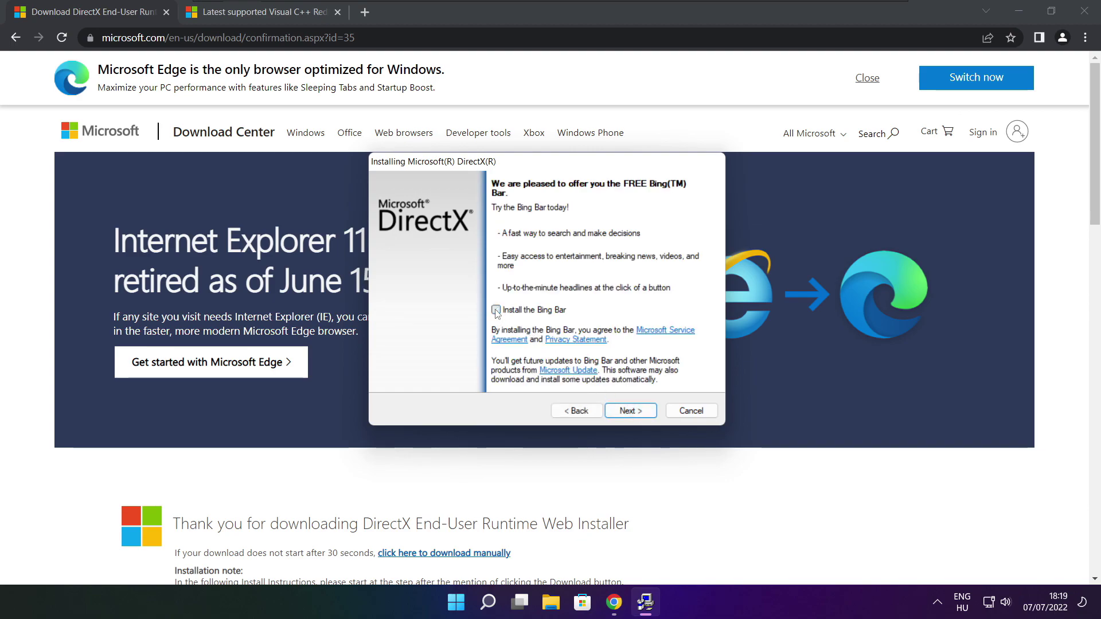
pyautogui.click(642, 413)
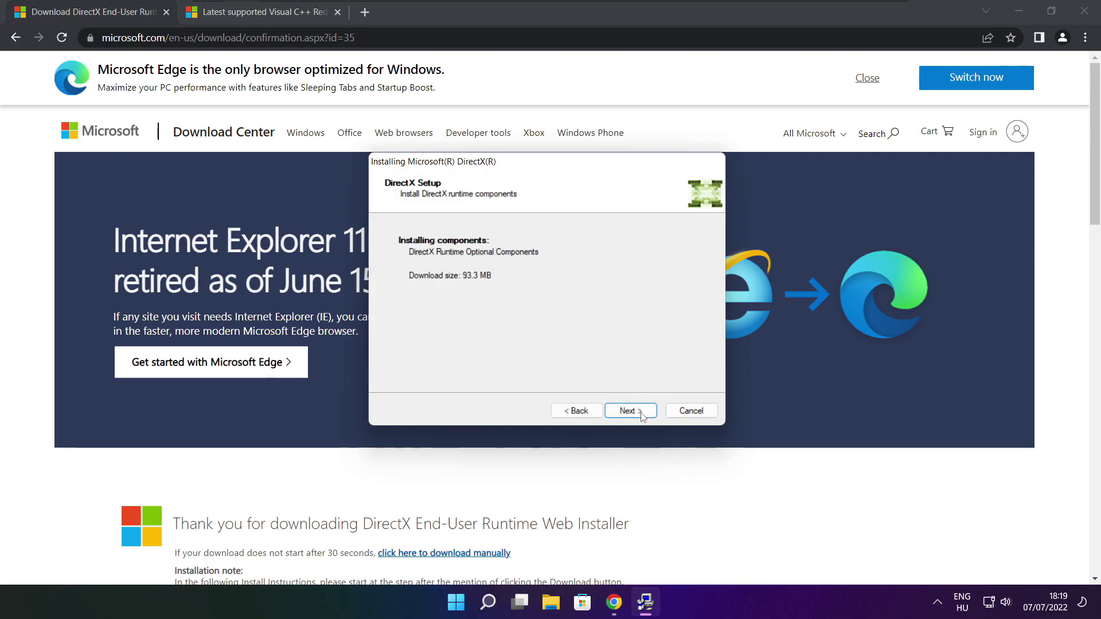
pyautogui.click(628, 413)
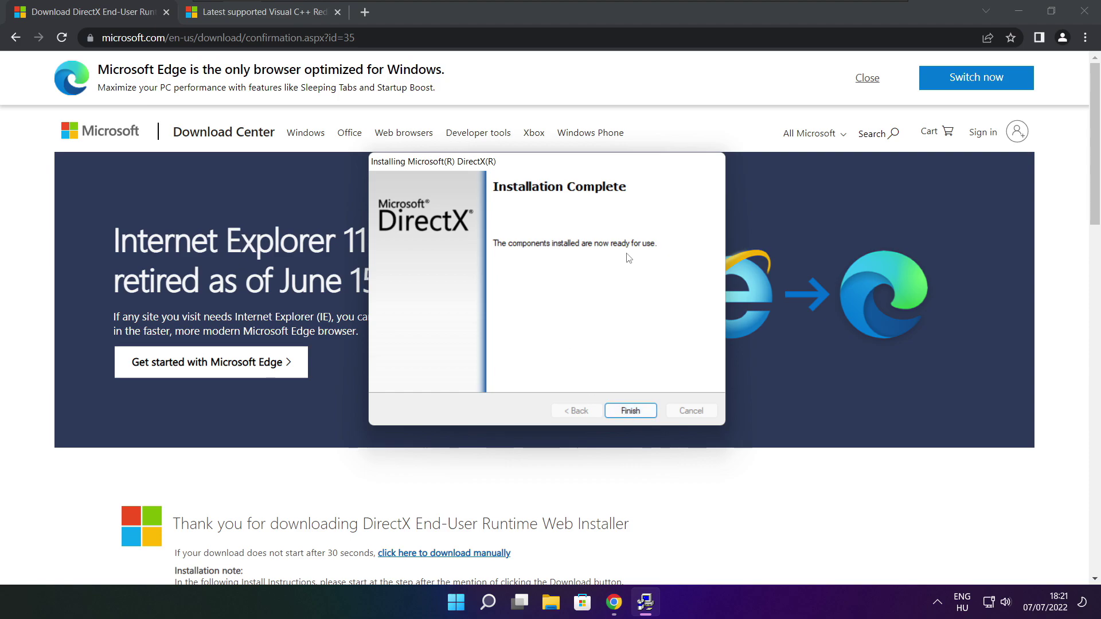
pyautogui.click(632, 413)
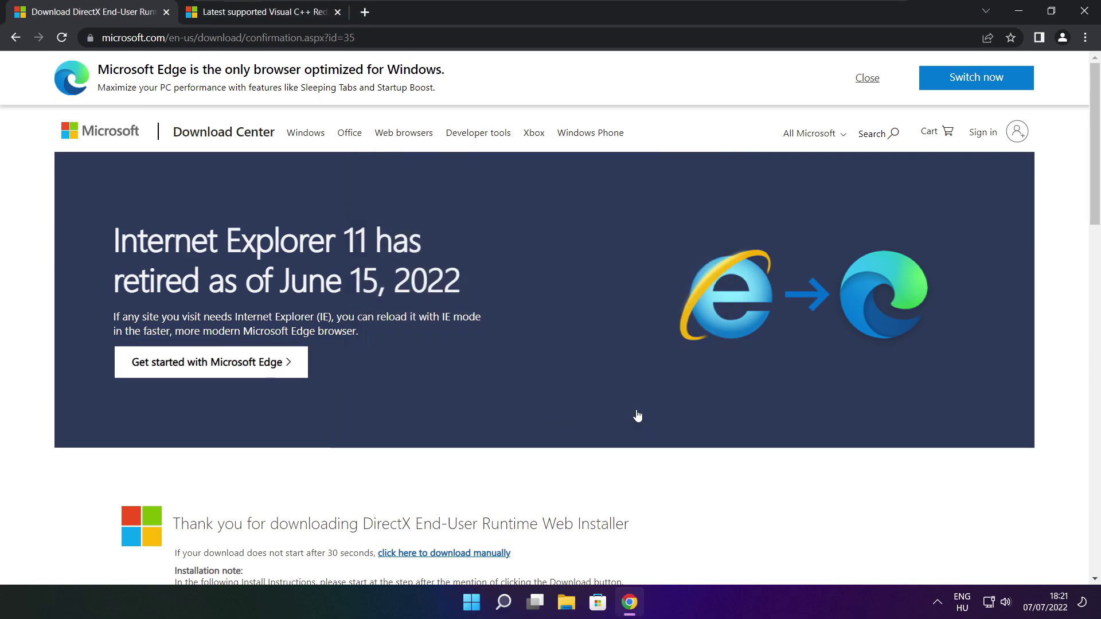
# Step: Close the DirectX tab and locate the Visual Studio 2015–2022 redistributable download table
pyautogui.click(166, 13)
pyautogui.hotkey('ctrl', 'l')
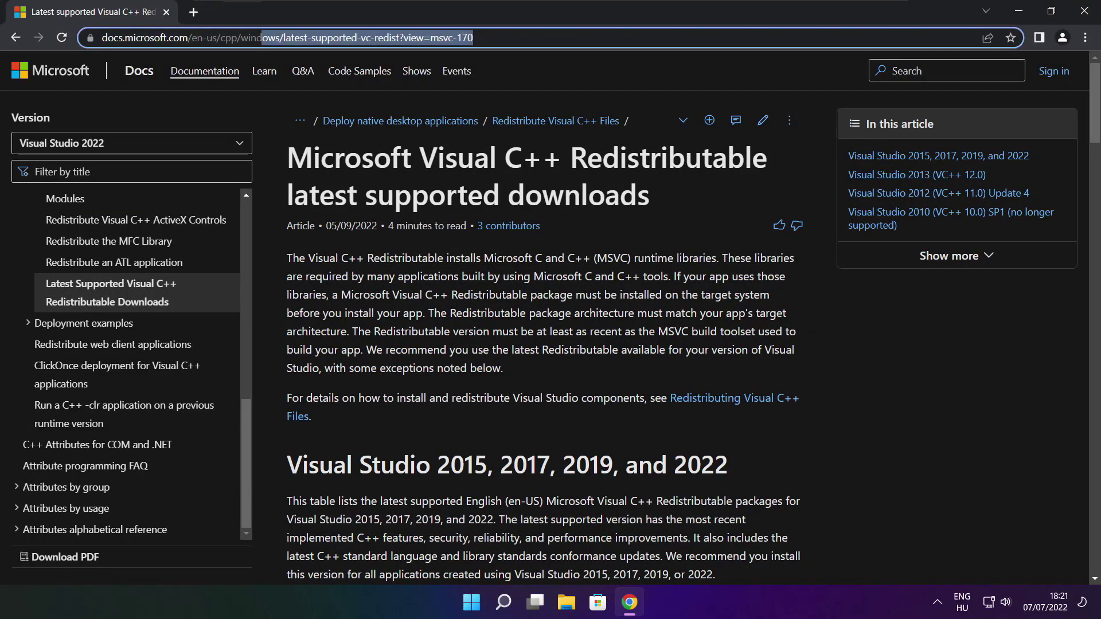
pyautogui.click(551, 38)
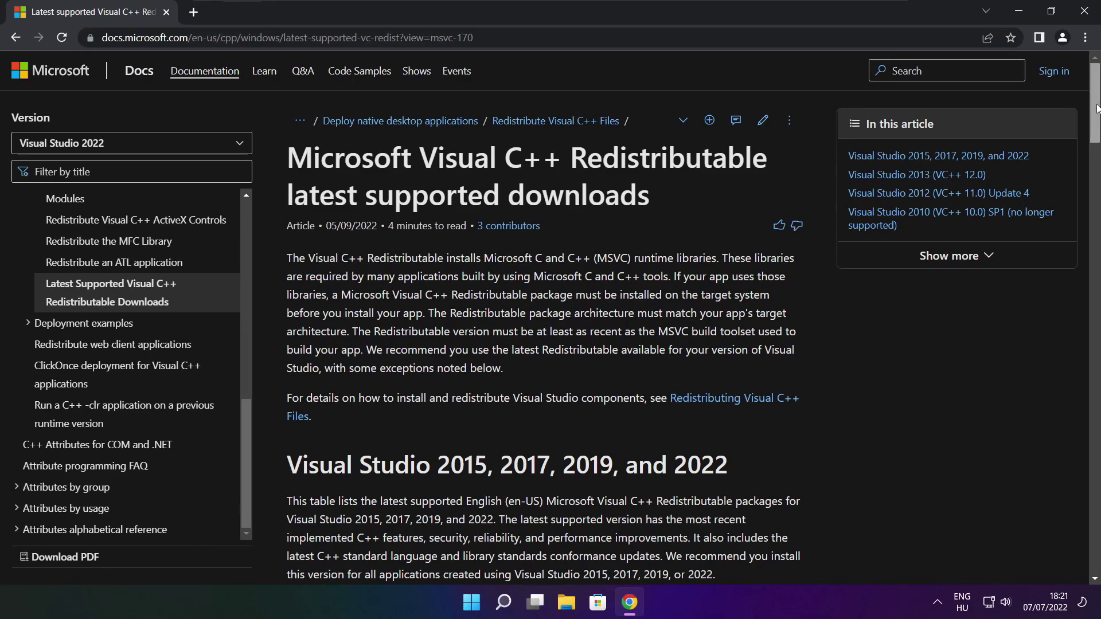
pyautogui.moveTo(1096, 109); pyautogui.dragTo(1082, 161)
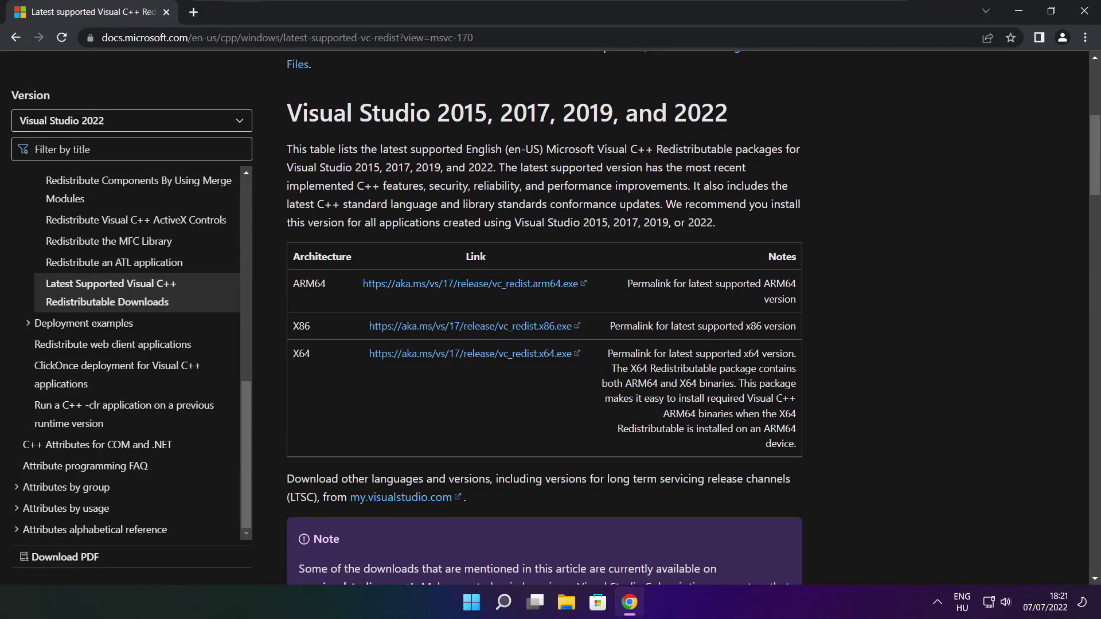
pyautogui.moveTo(293, 283); pyautogui.dragTo(738, 388)
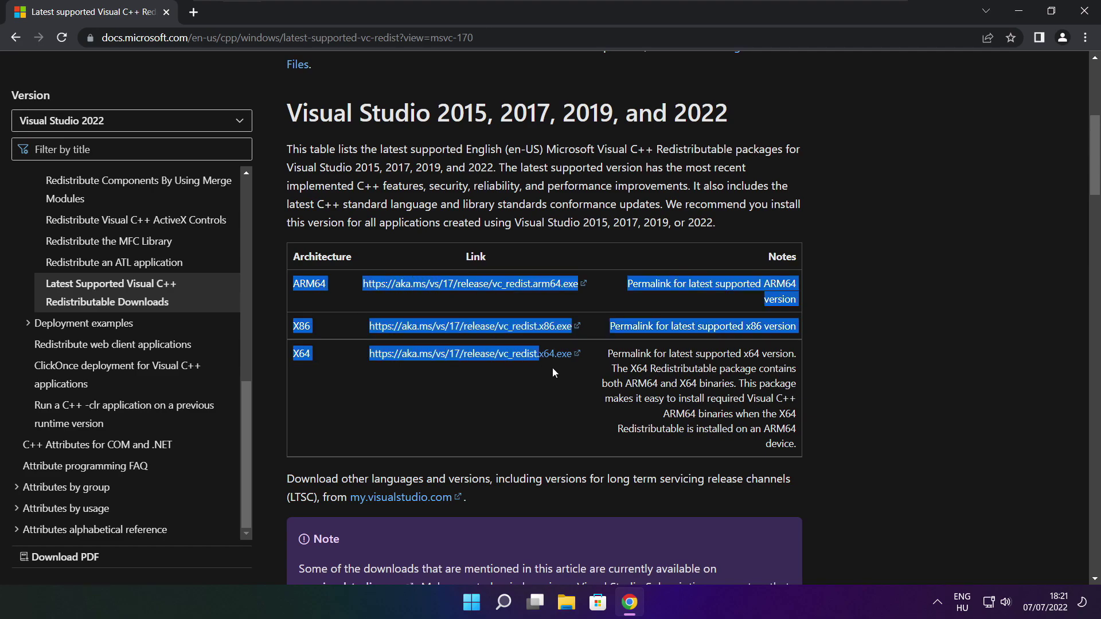
pyautogui.click(740, 394)
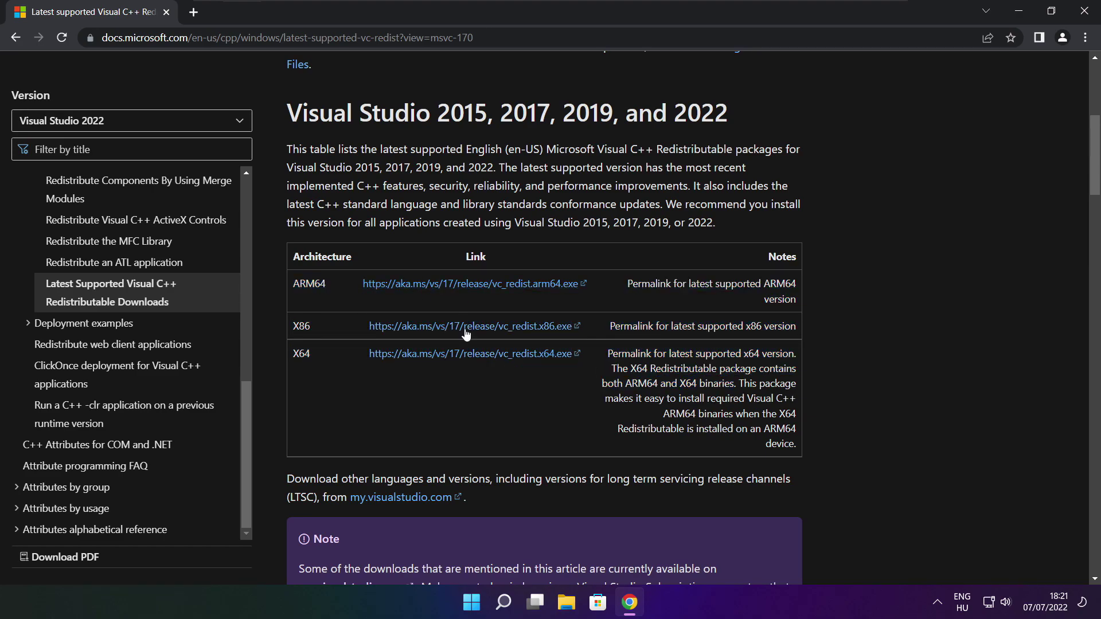
# Step: Download the ARM64, x86 and x64 Visual C++ Redistributable installers
pyautogui.click(457, 289)
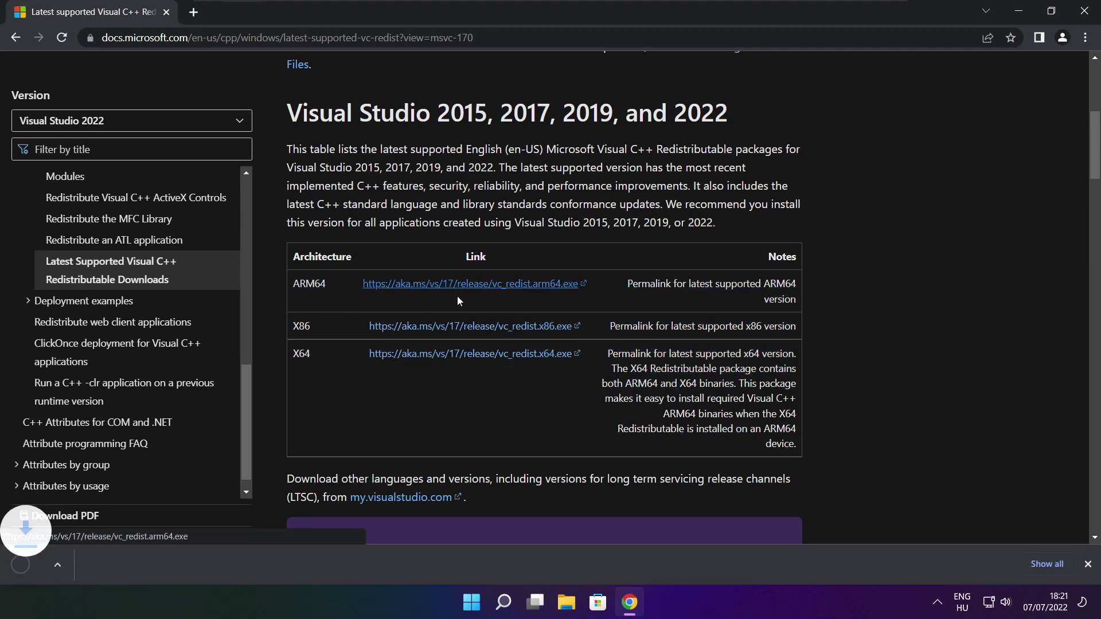
pyautogui.click(454, 331)
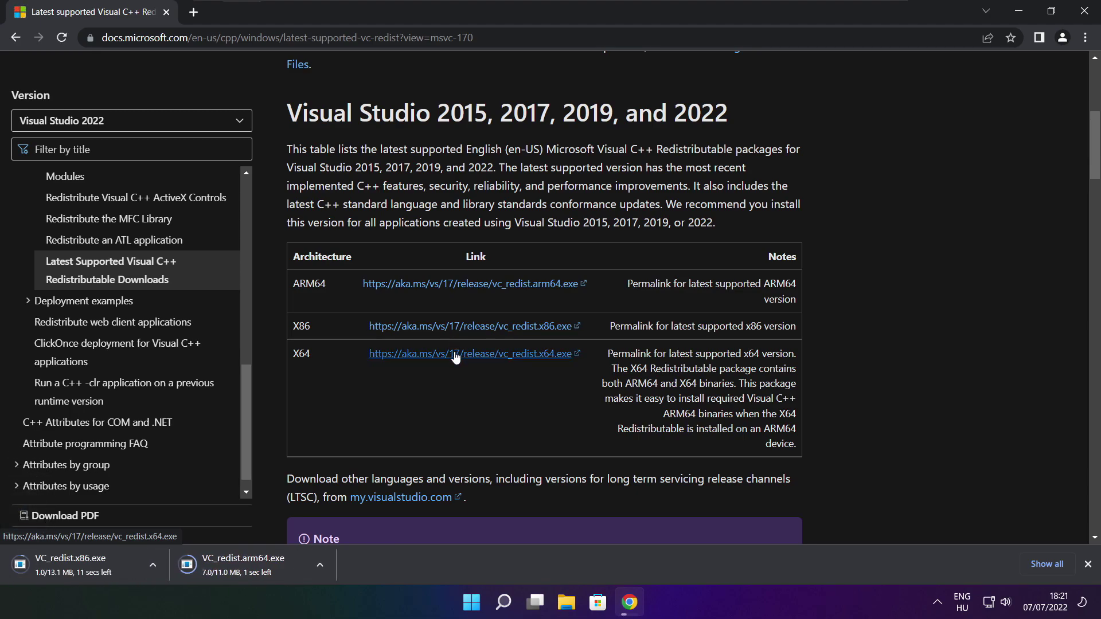
pyautogui.click(452, 355)
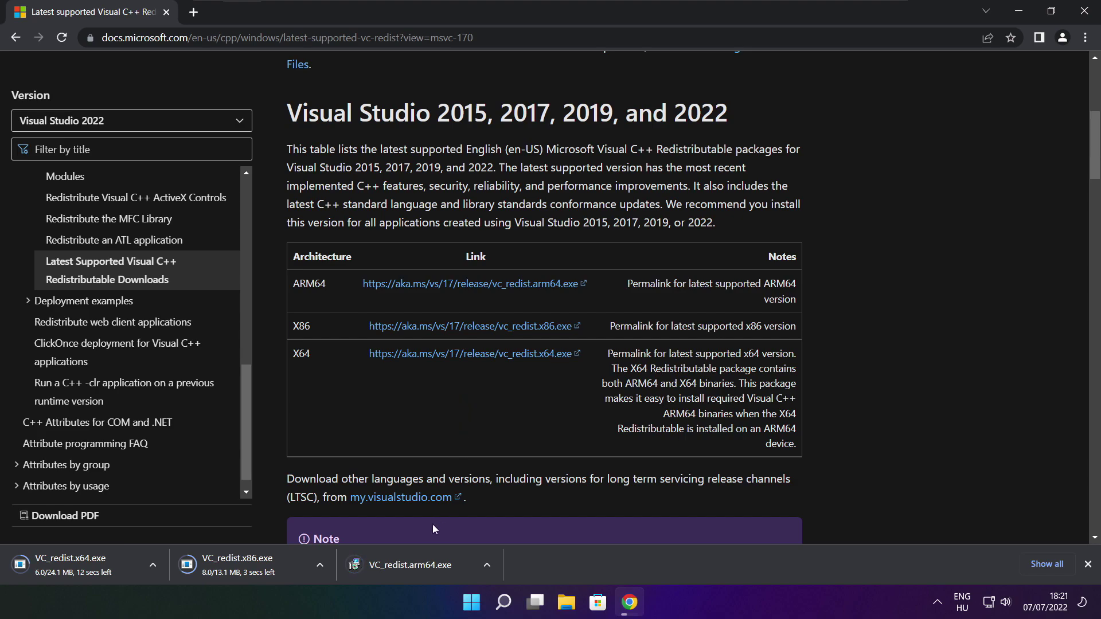
# Step: Run the ARM64 redistributable installer, accept the licence, and dismiss its unsupported-platform failure
pyautogui.click(419, 566)
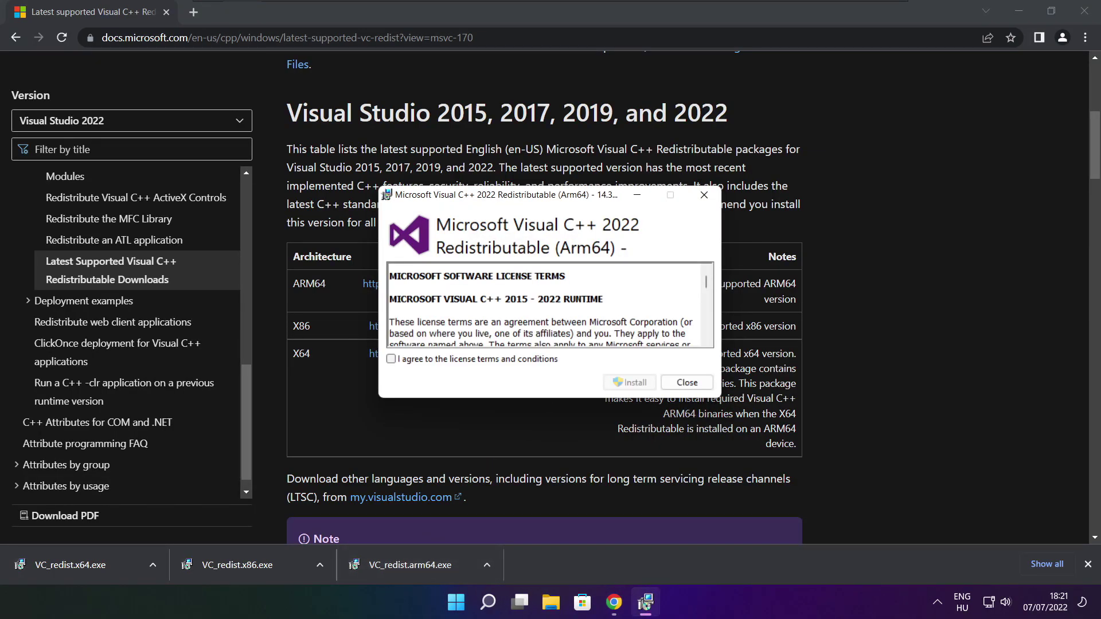
pyautogui.moveTo(706, 283); pyautogui.dragTo(706, 336)
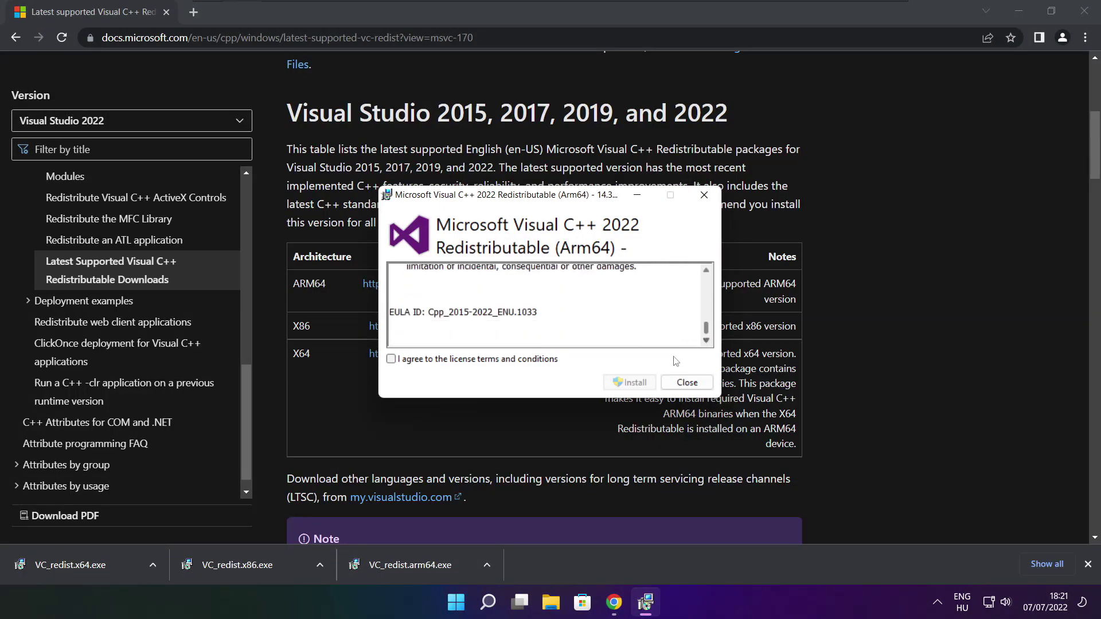
pyautogui.click(391, 360)
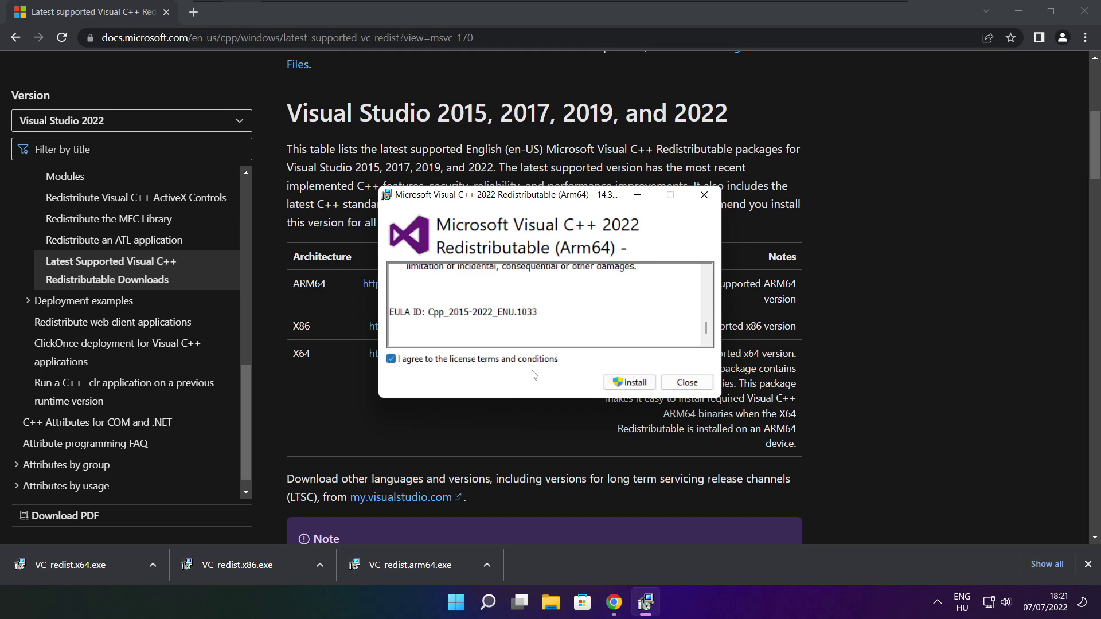
pyautogui.click(626, 384)
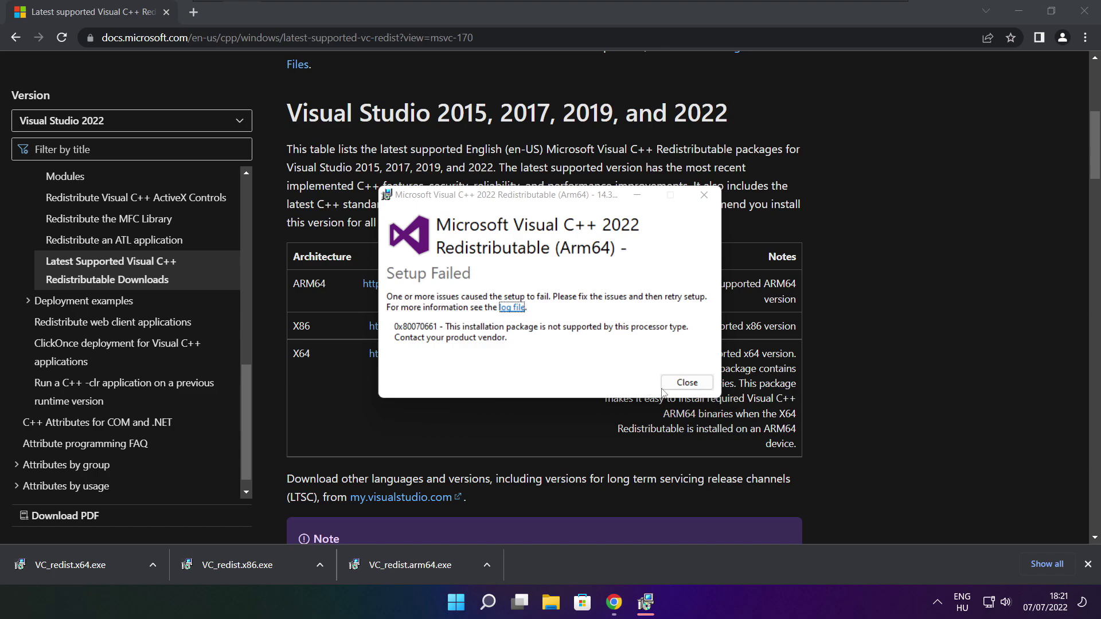
pyautogui.click(667, 386)
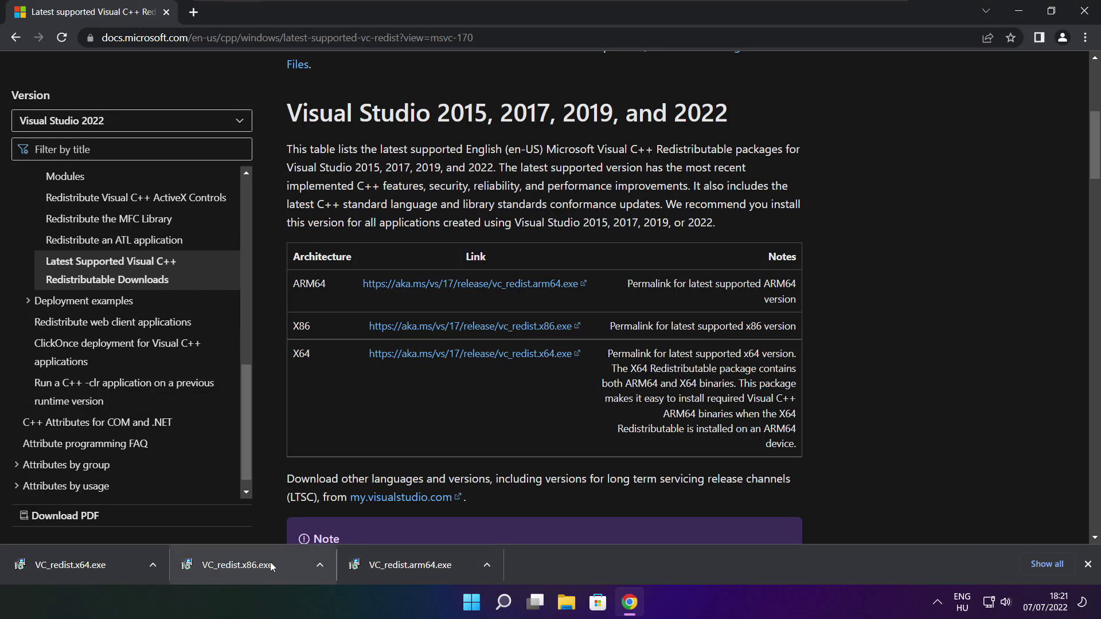
# Step: Install the x86 Visual C++ 2015-2022 Redistributable and close its setup
pyautogui.click(261, 569)
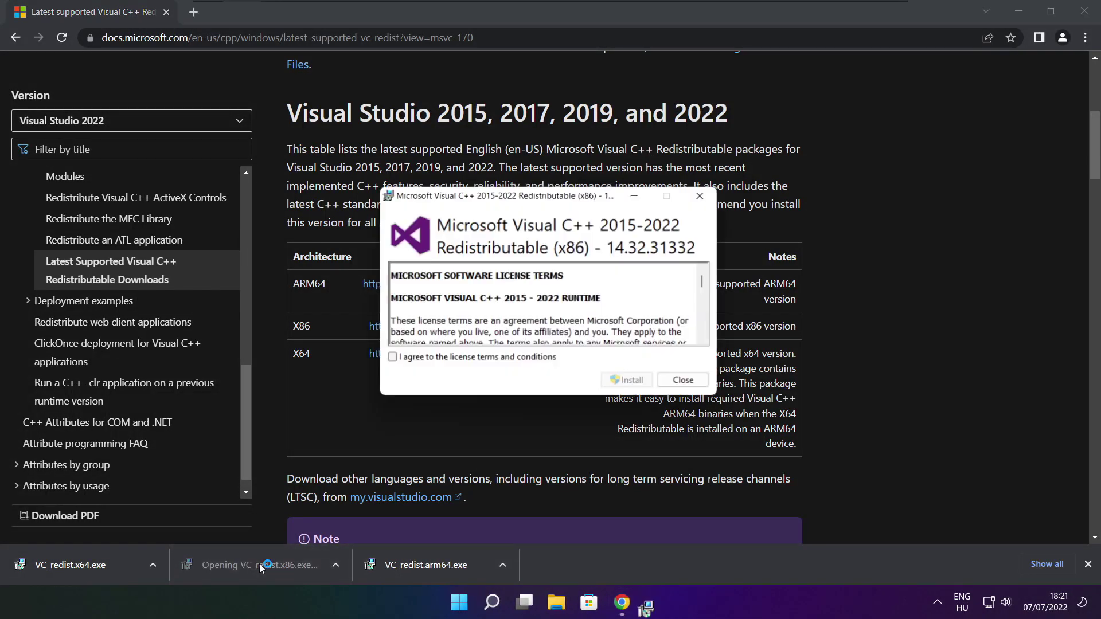
pyautogui.moveTo(706, 282); pyautogui.dragTo(708, 332)
pyautogui.click(391, 358)
pyautogui.click(632, 383)
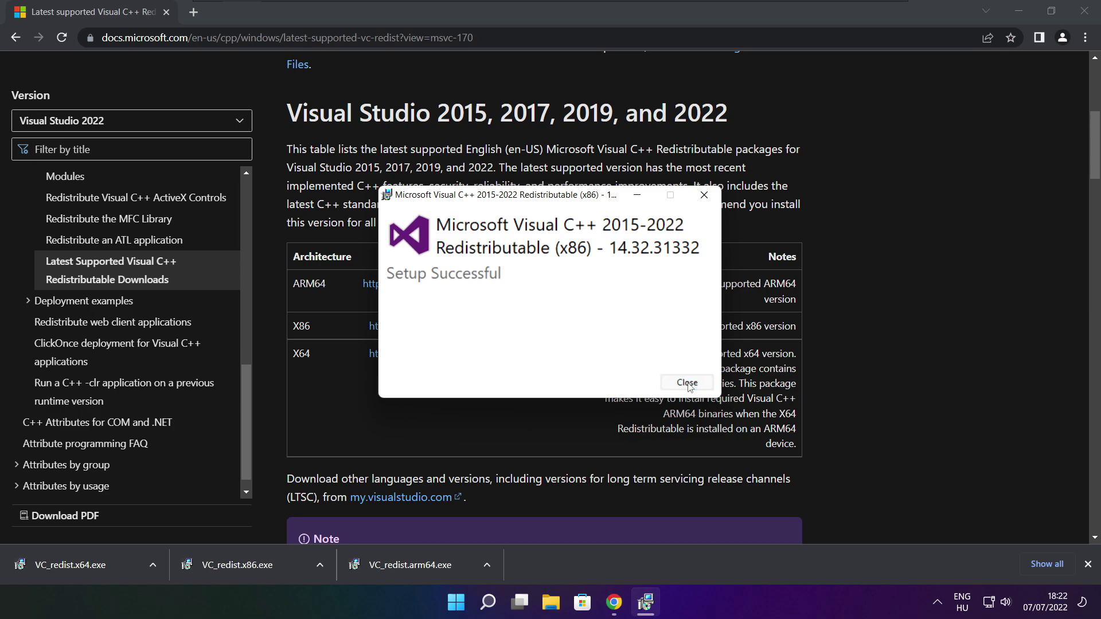
pyautogui.click(686, 382)
# Step: Install the x64 Visual C++ 2015-2022 Redistributable and close its setup
pyautogui.click(90, 565)
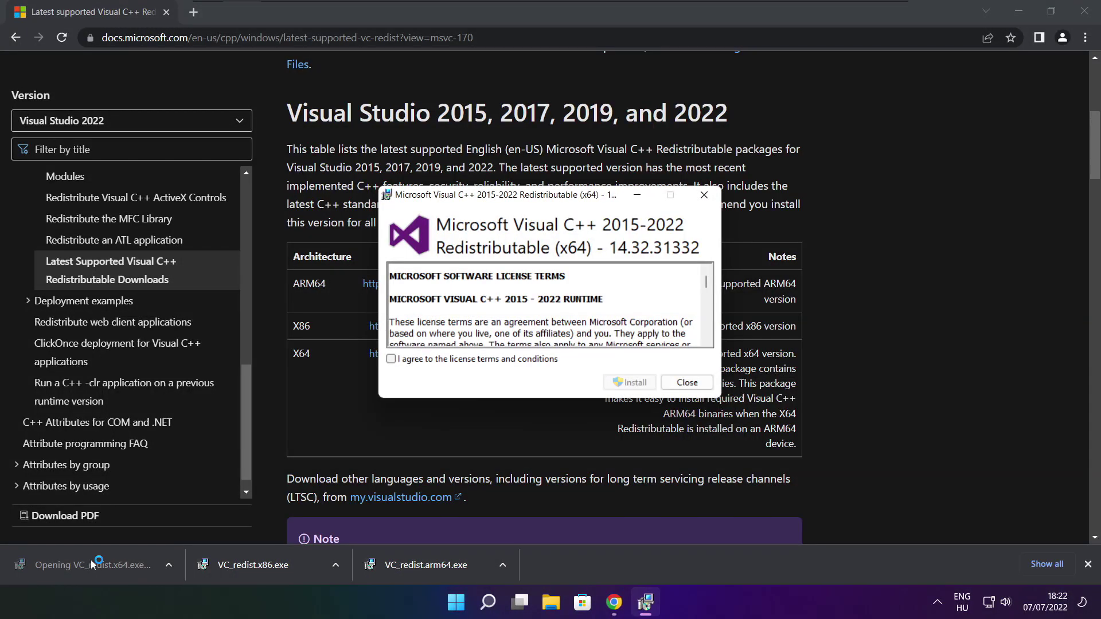
pyautogui.moveTo(707, 282); pyautogui.dragTo(707, 342)
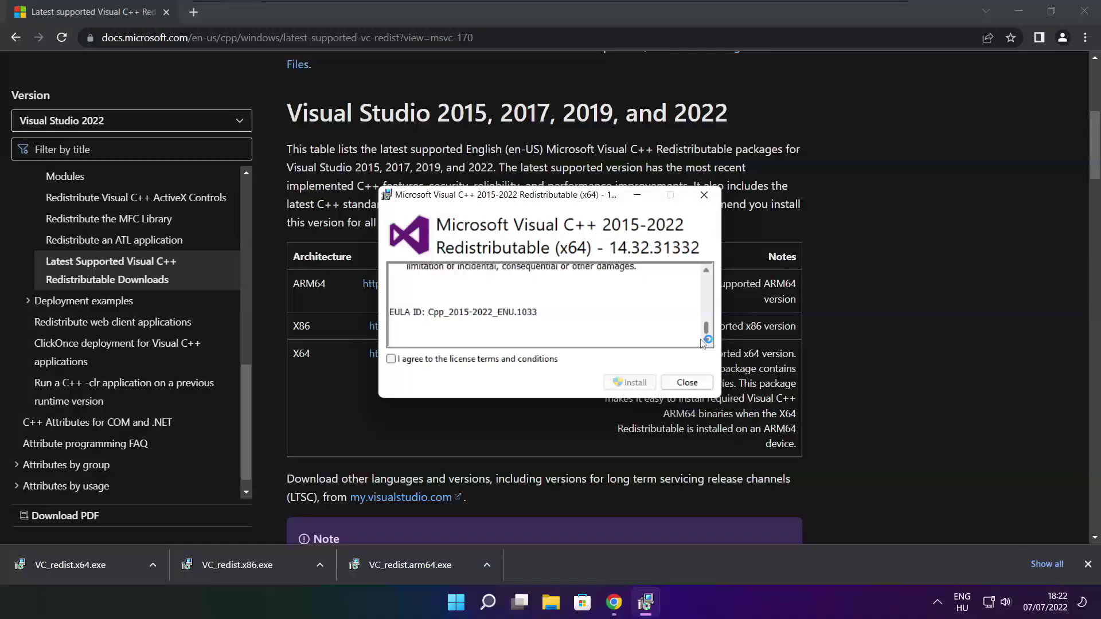
pyautogui.click(392, 359)
pyautogui.click(633, 384)
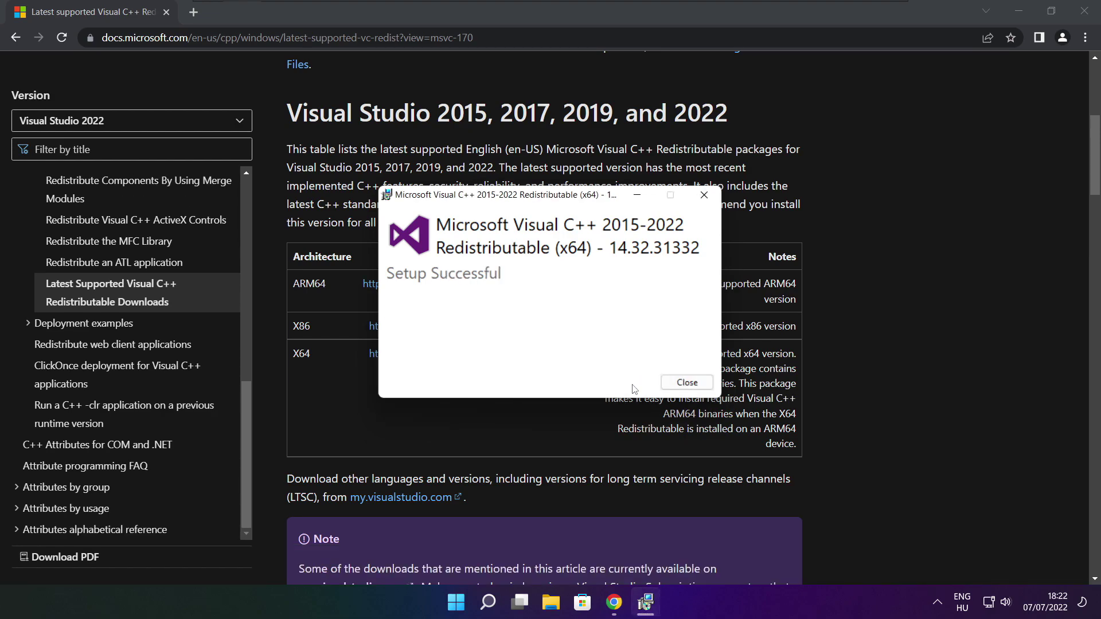
pyautogui.click(686, 383)
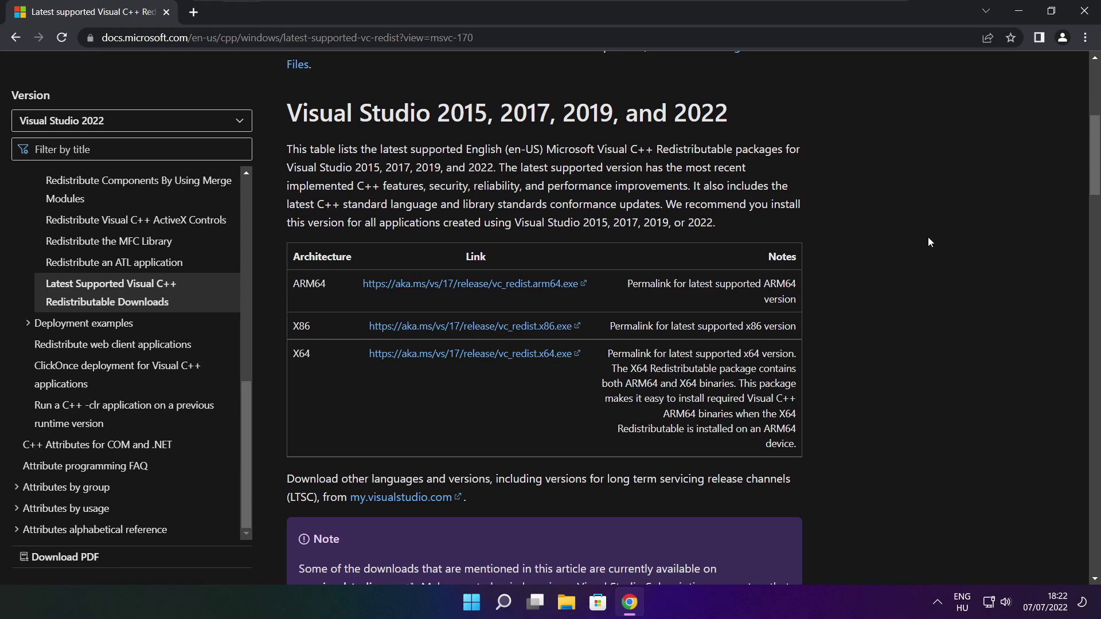
# Step: Close Chrome and bring up Task Manager's Startup apps list from the Start button menu
pyautogui.click(1086, 15)
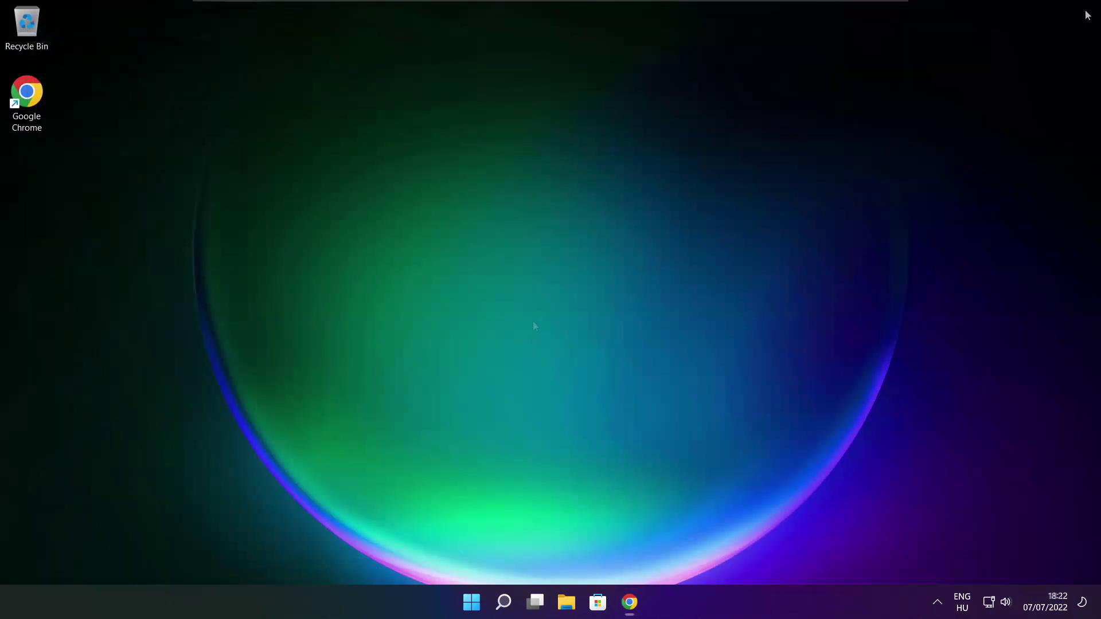
pyautogui.rightClick(472, 605)
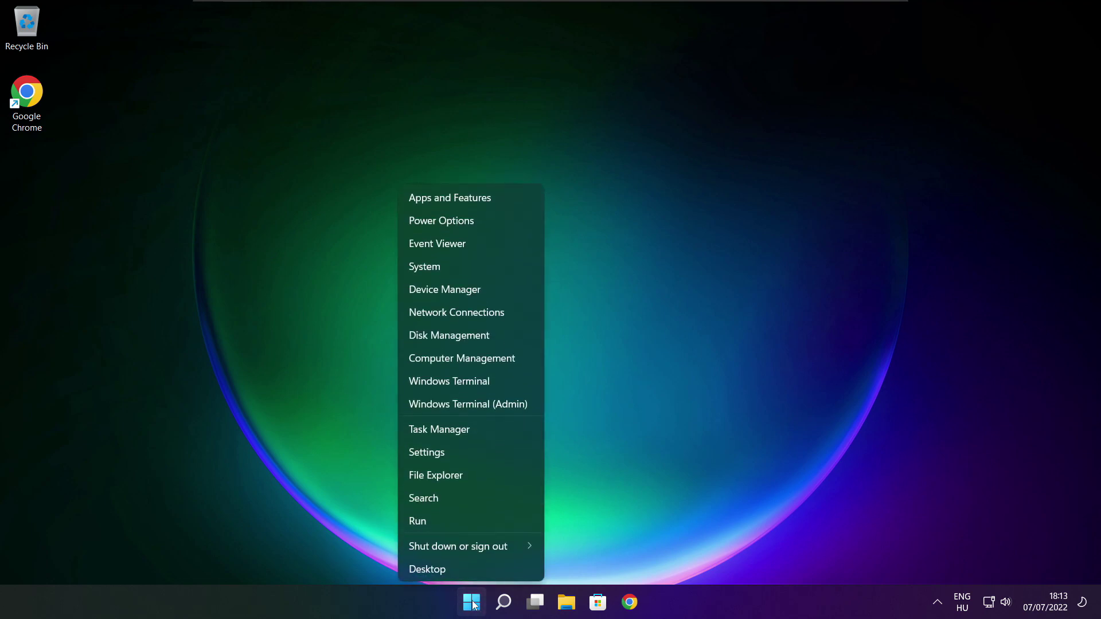
pyautogui.click(473, 429)
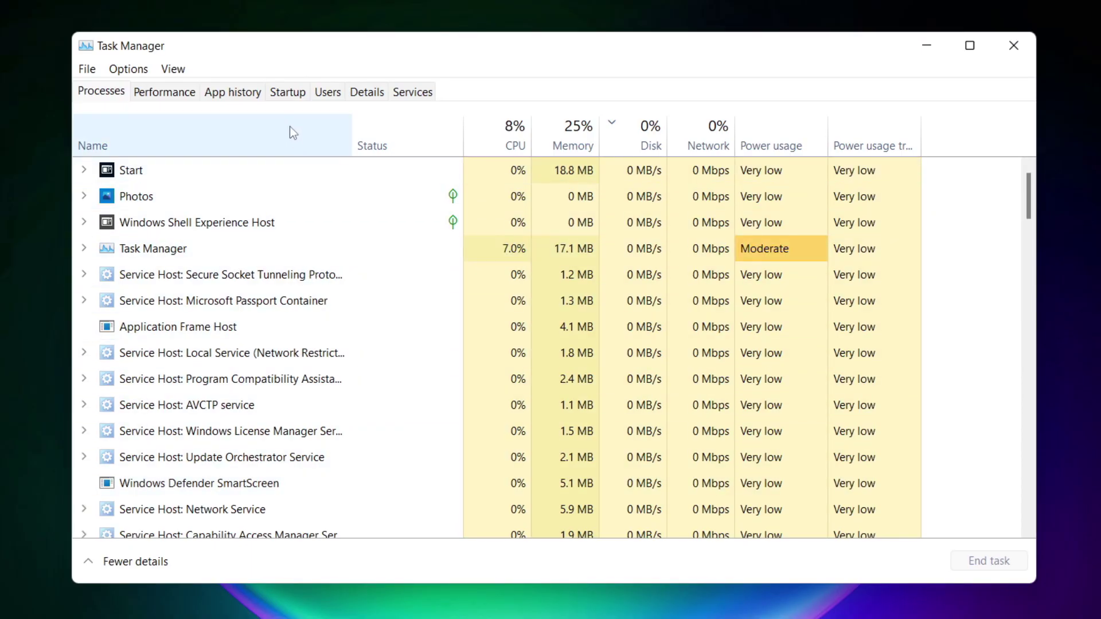
pyautogui.click(290, 94)
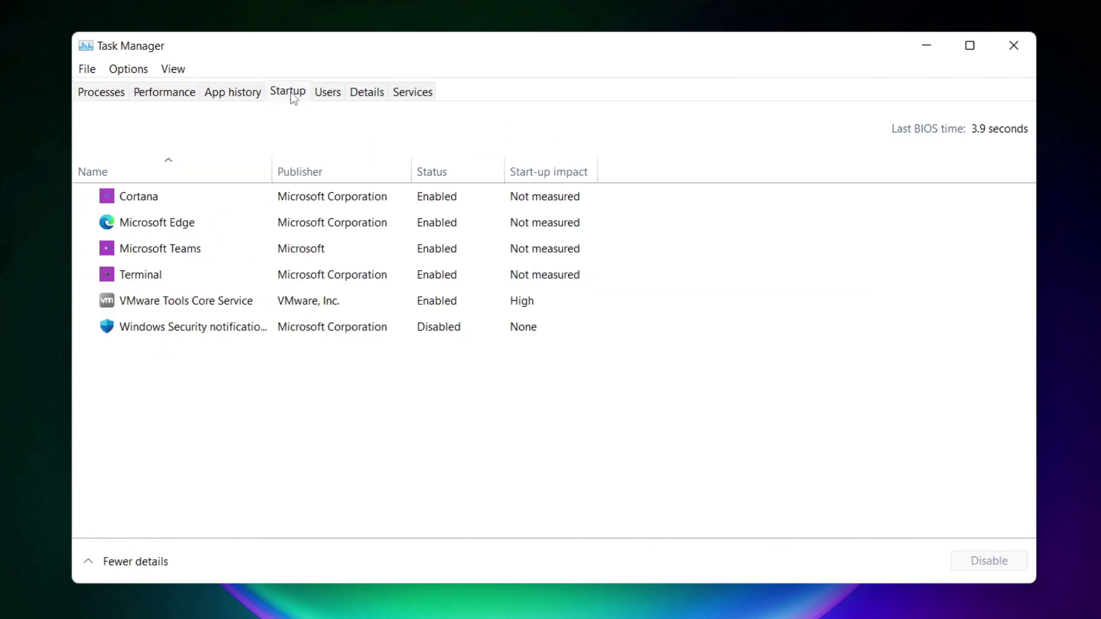
# Step: Disable Cortana, Microsoft Edge, Microsoft Teams and Terminal at startup, then close Task Manager
pyautogui.click(311, 205)
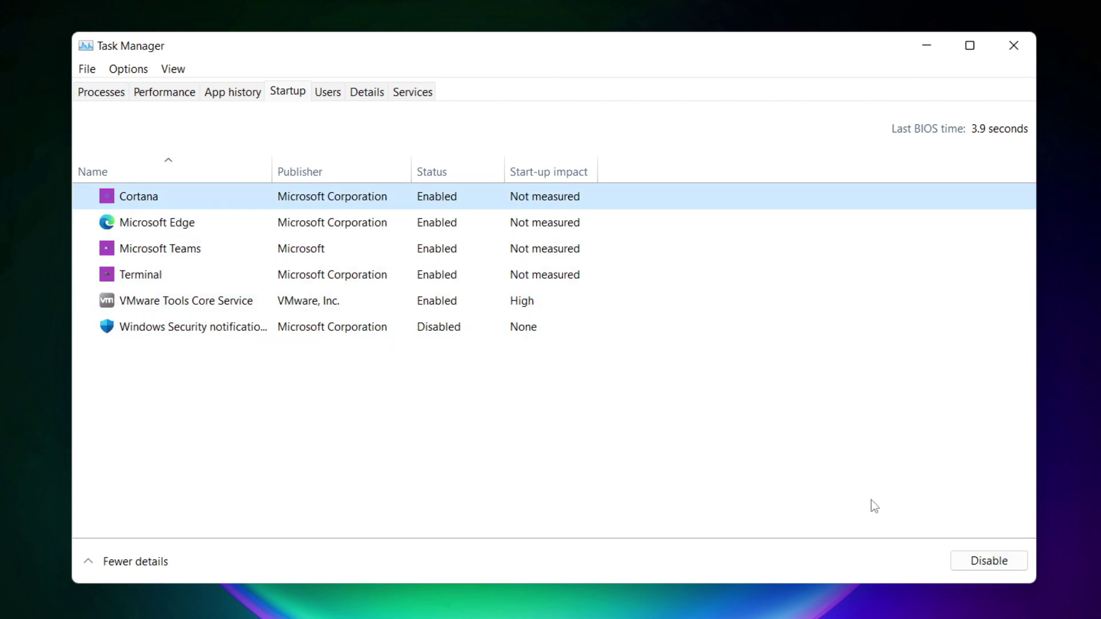
pyautogui.click(988, 563)
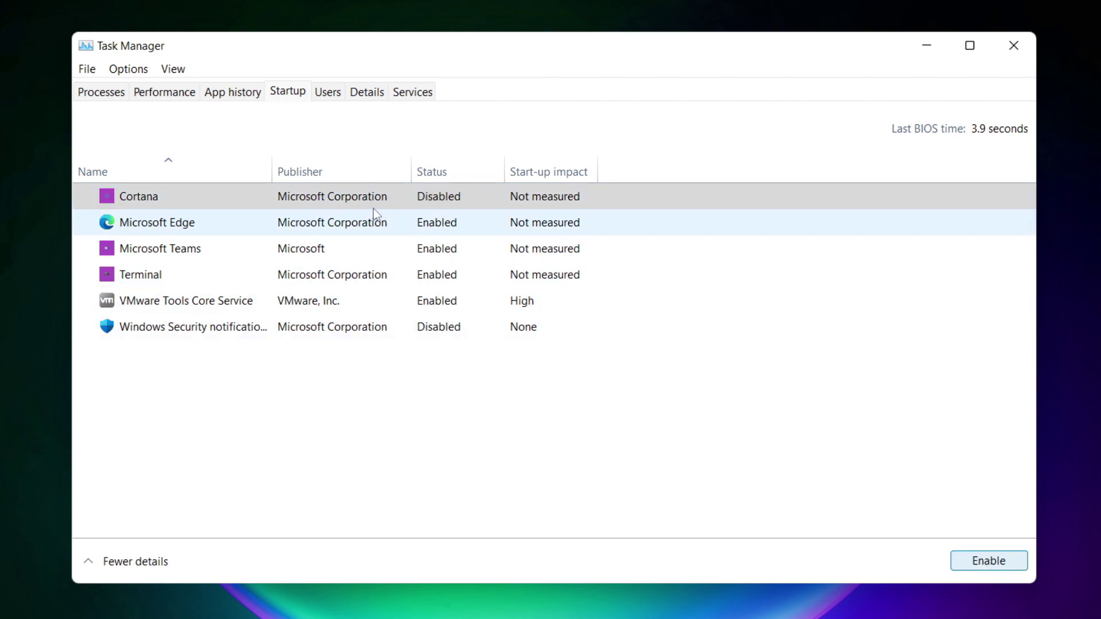
pyautogui.click(299, 232)
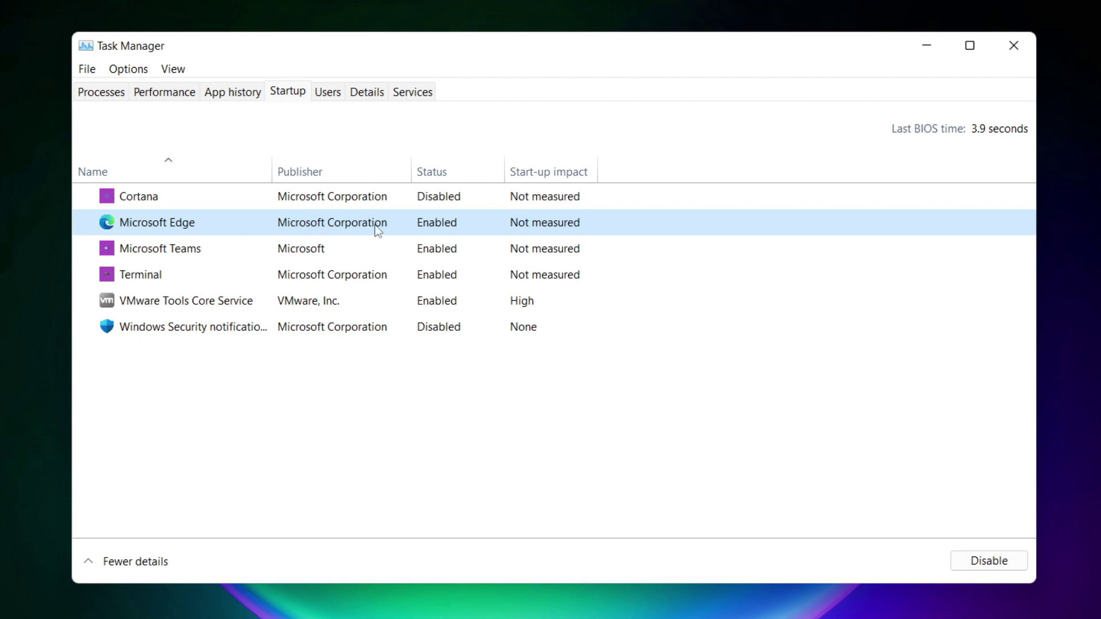
pyautogui.click(993, 572)
pyautogui.click(454, 254)
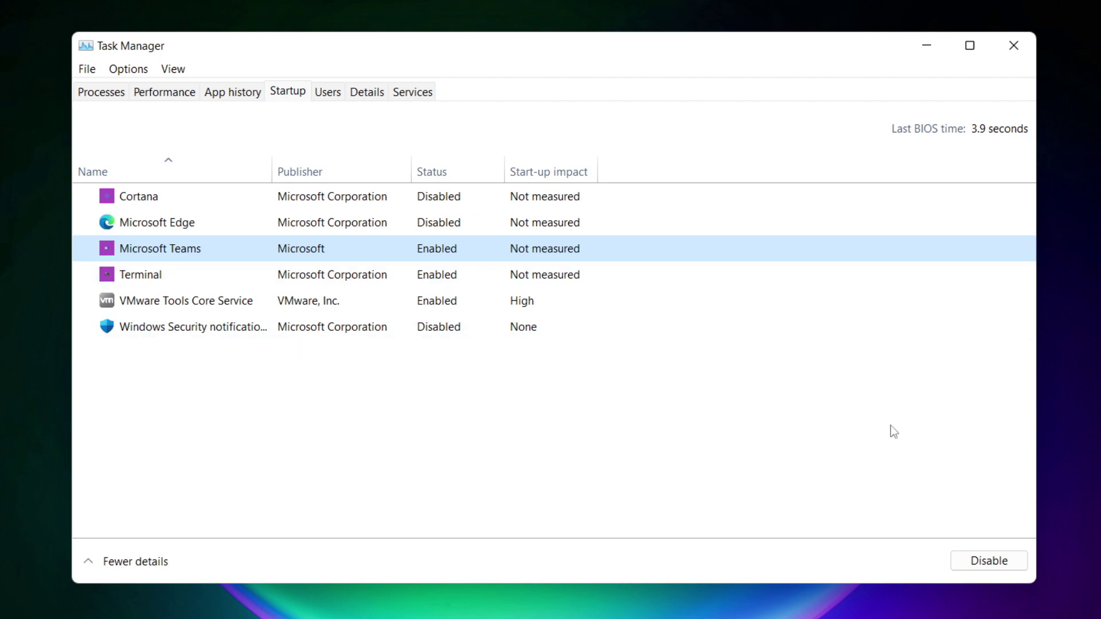
pyautogui.click(1008, 571)
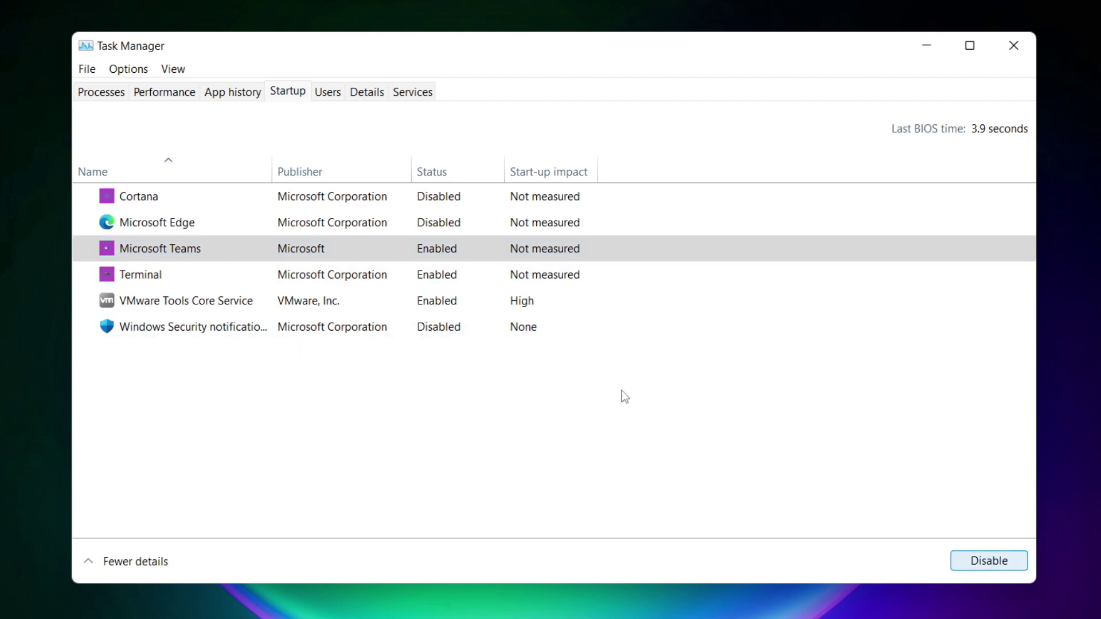
pyautogui.click(366, 281)
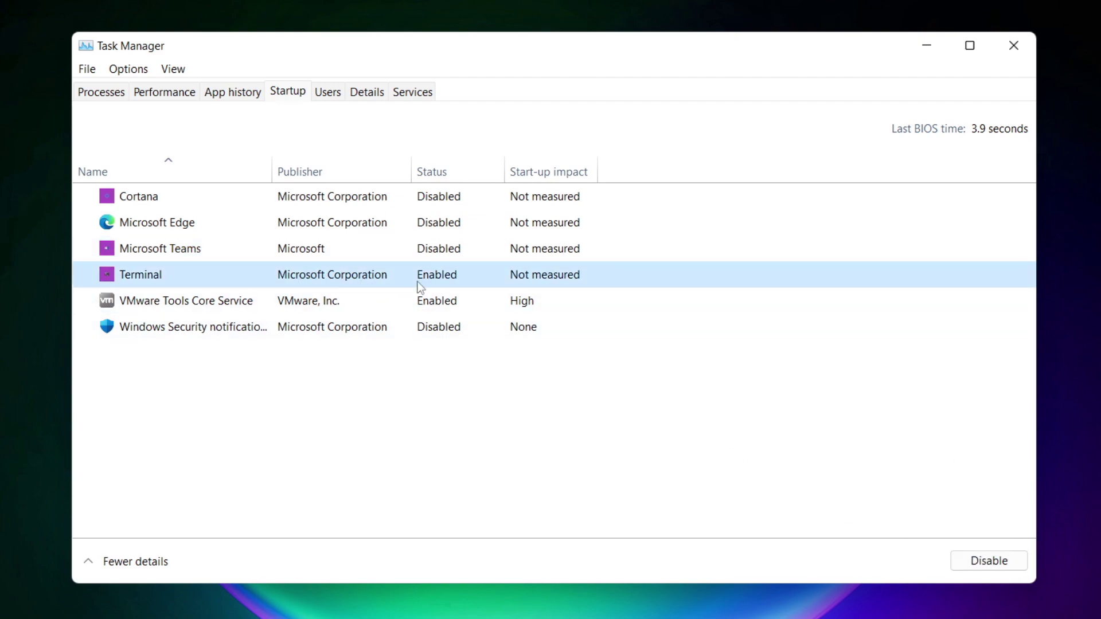
pyautogui.click(1006, 567)
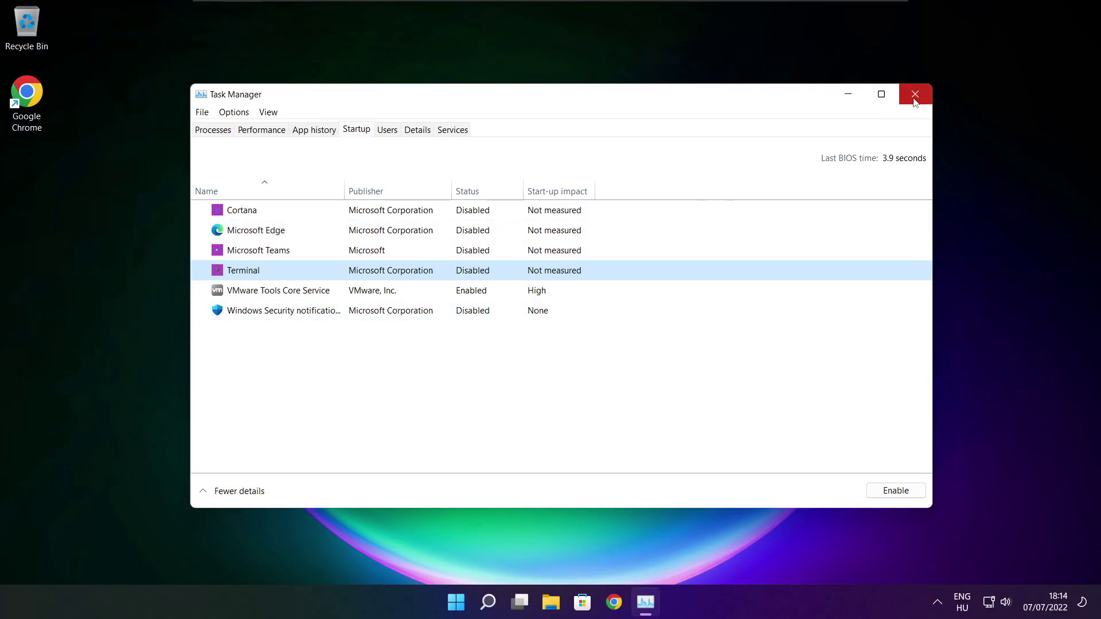
pyautogui.click(913, 96)
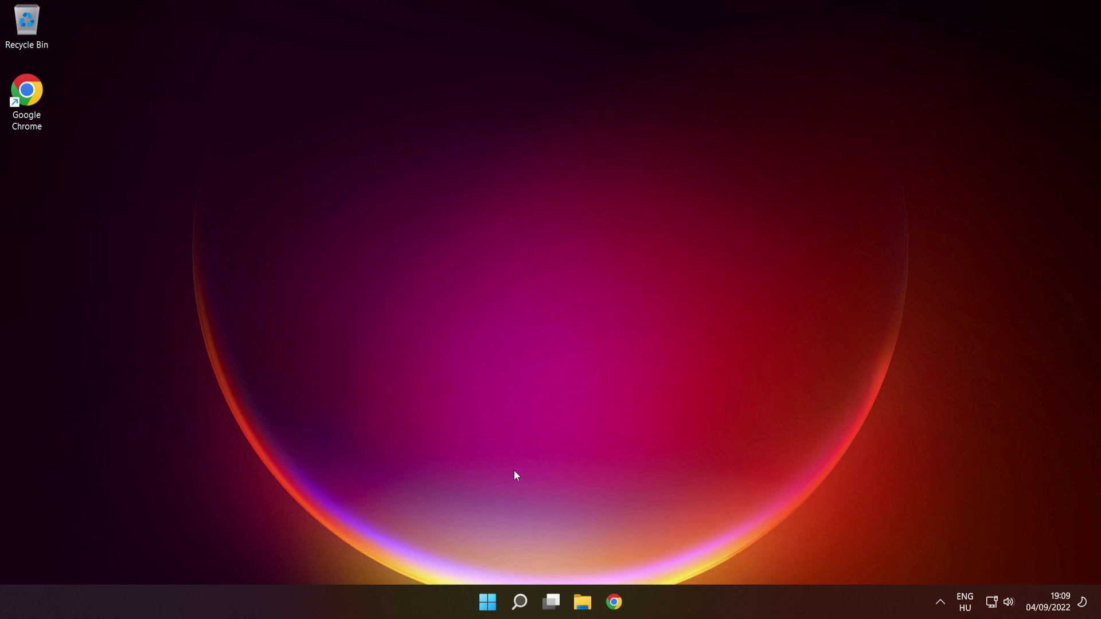
# Step: Launch Command Prompt as administrator from Windows search and run the sfc /scannow system file scan
pyautogui.click(520, 602)
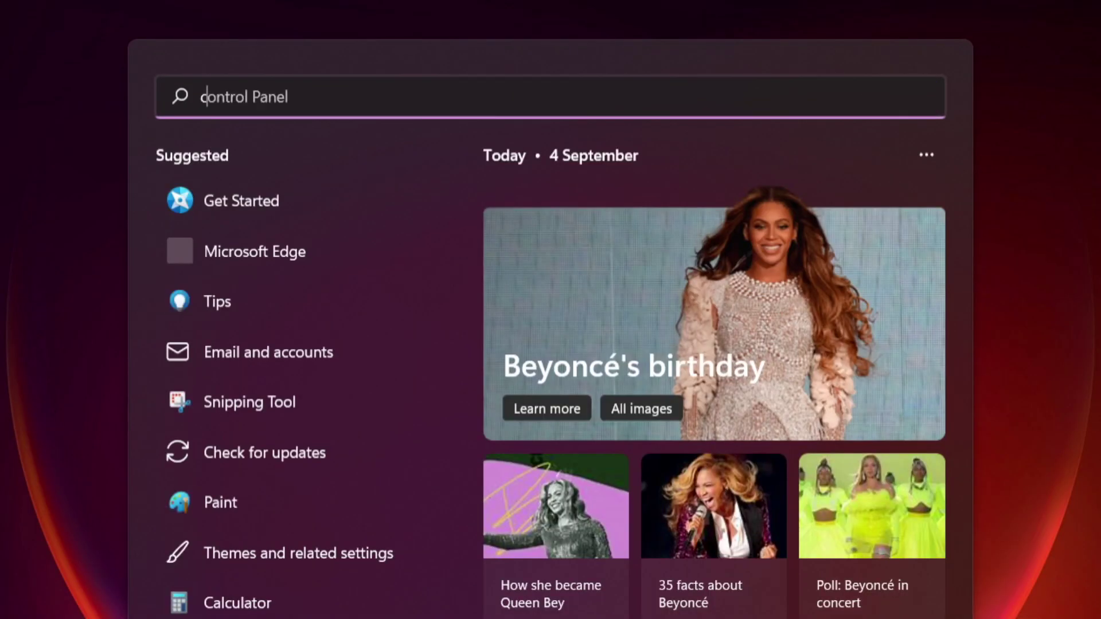
pyautogui.write('cmd')
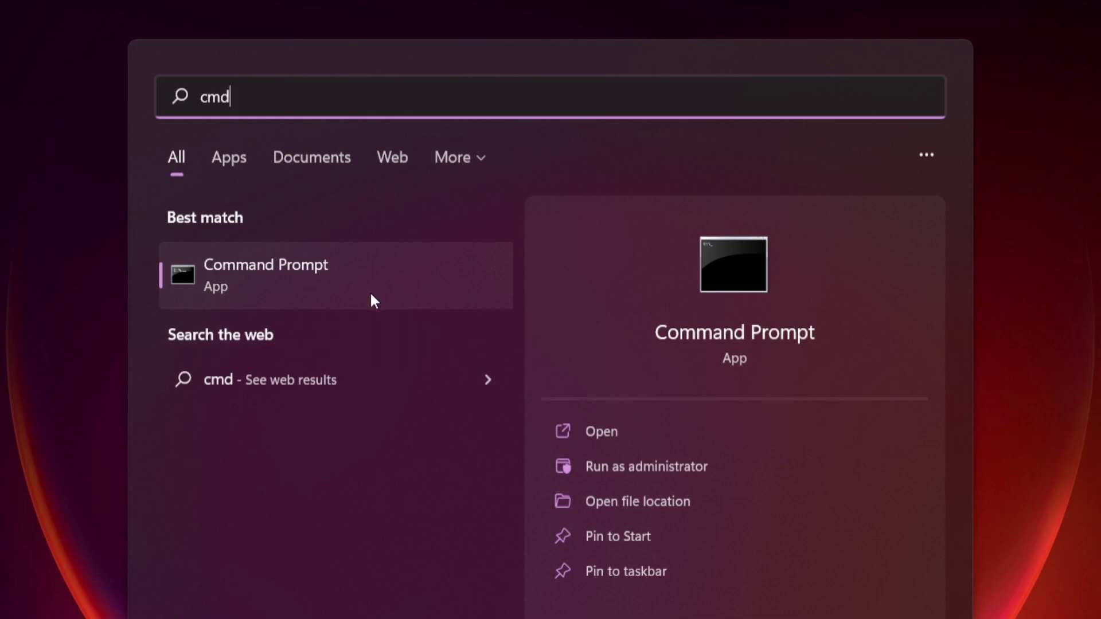
pyautogui.rightClick(405, 276)
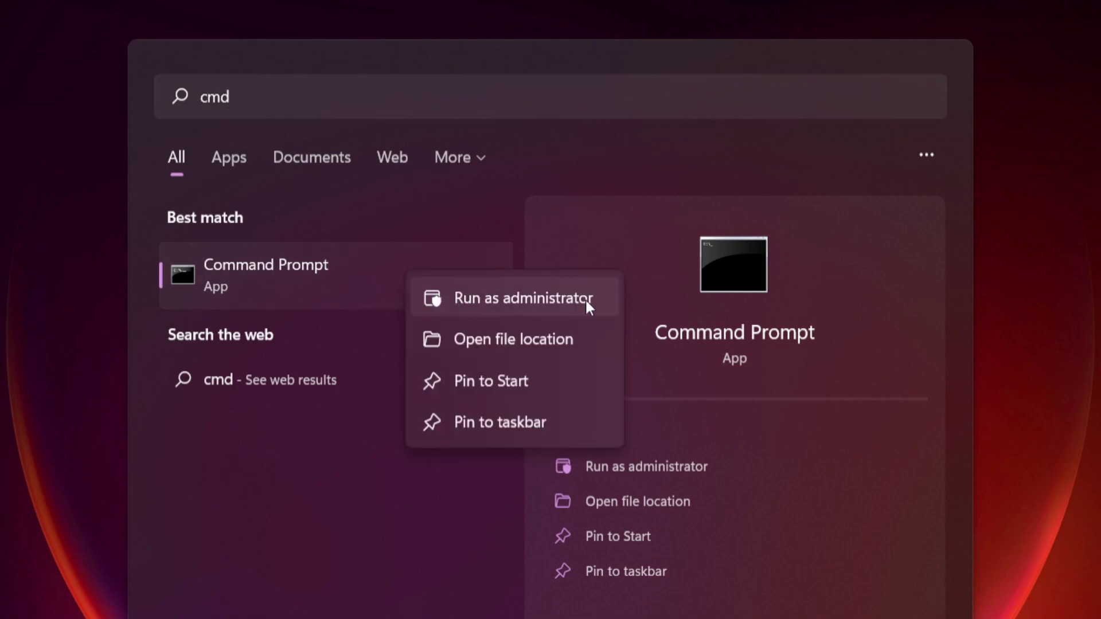
pyautogui.click(523, 296)
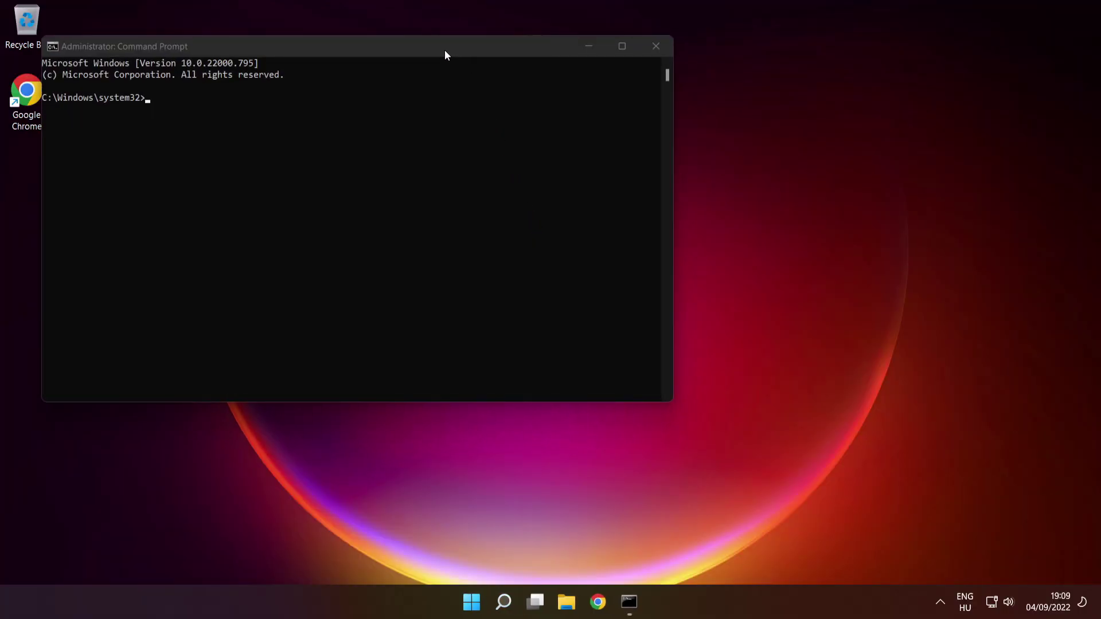
pyautogui.moveTo(443, 48); pyautogui.dragTo(633, 137)
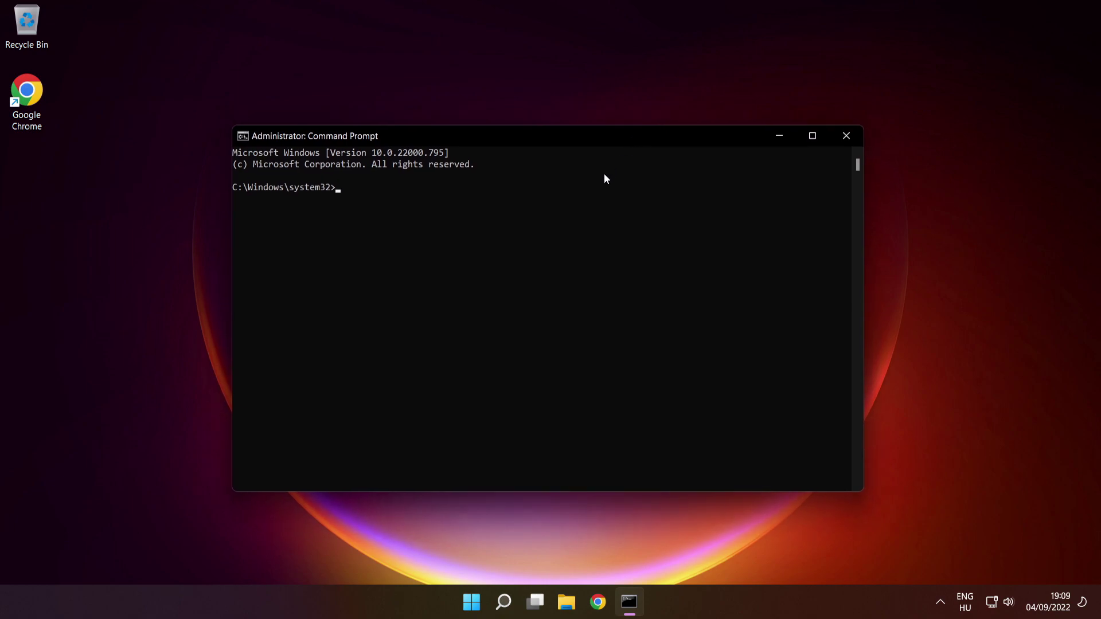
pyautogui.write('sfc /scannow')
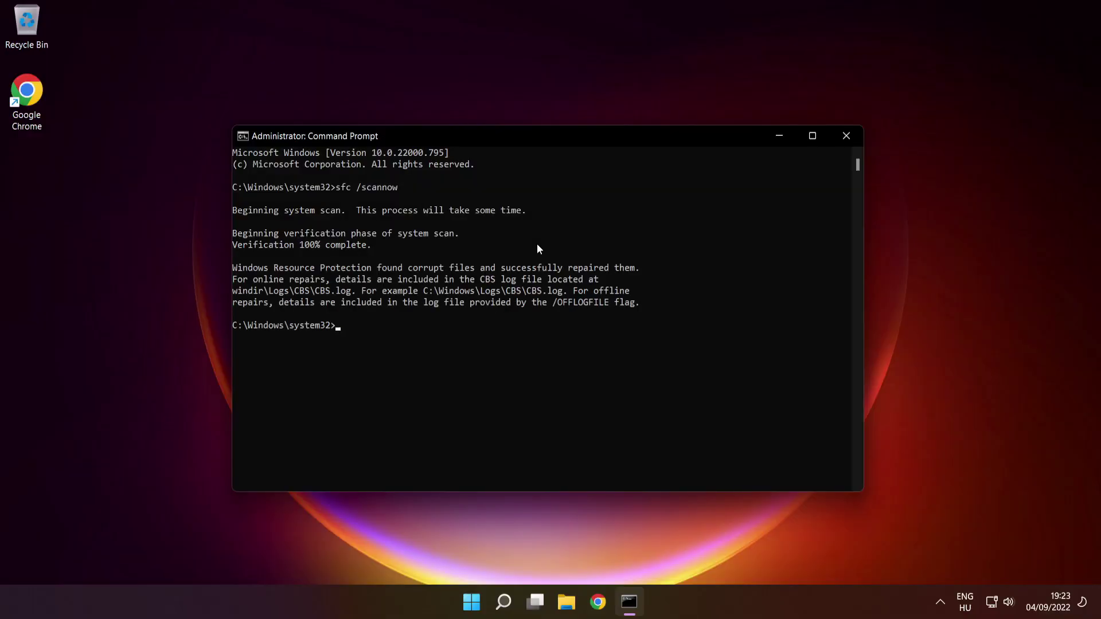
# Step: Close the command window and show the Start menu's power options: Sleep, Shut down, Restart
pyautogui.click(847, 138)
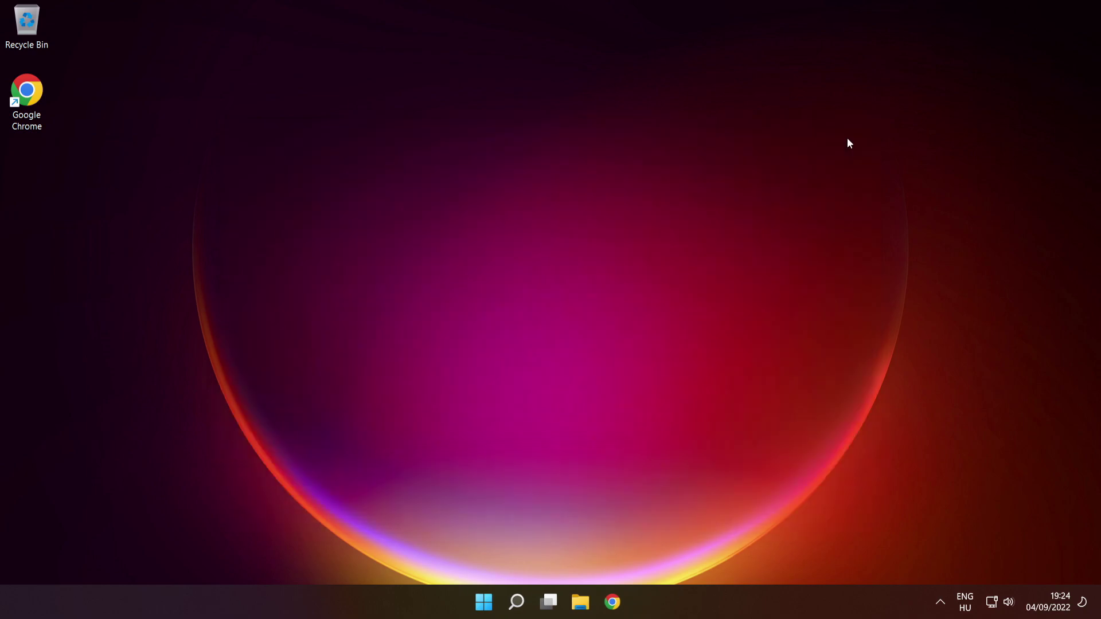
pyautogui.click(488, 602)
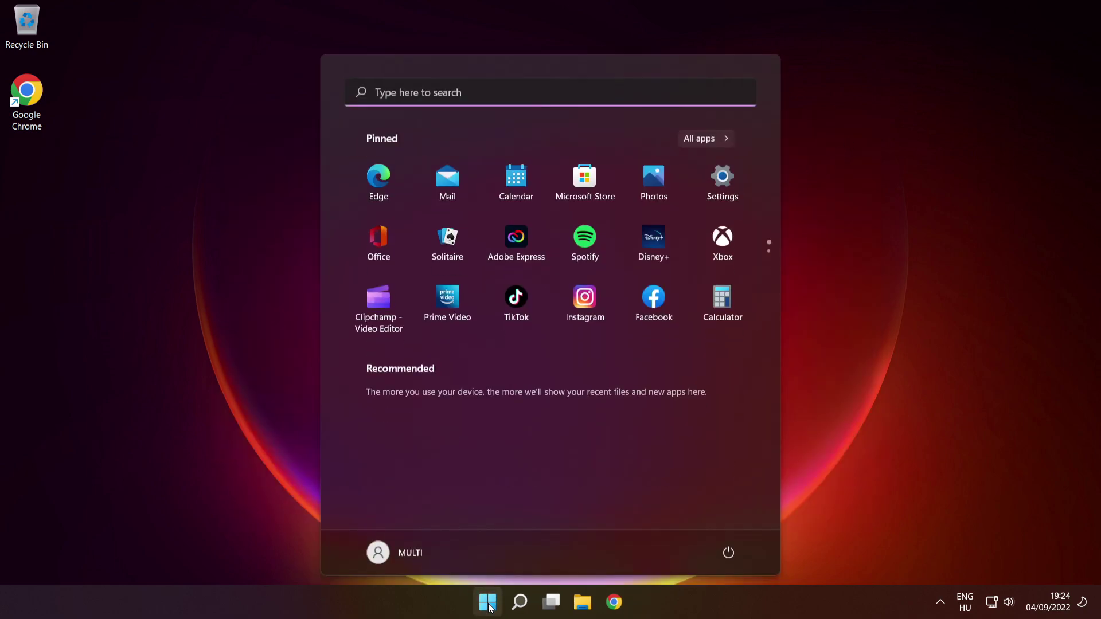
pyautogui.click(729, 552)
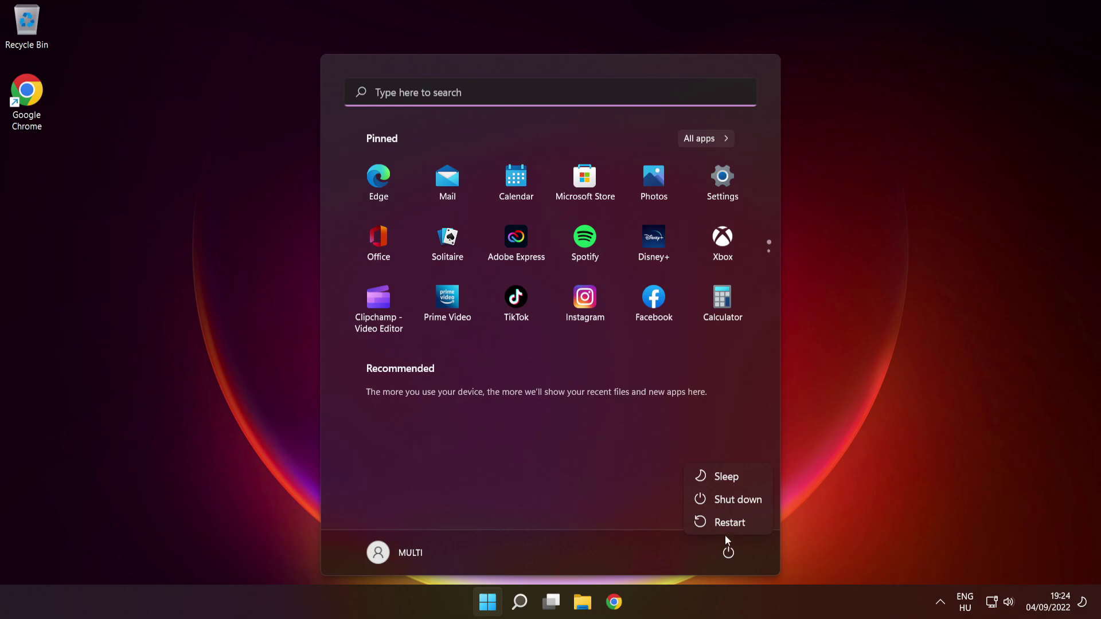